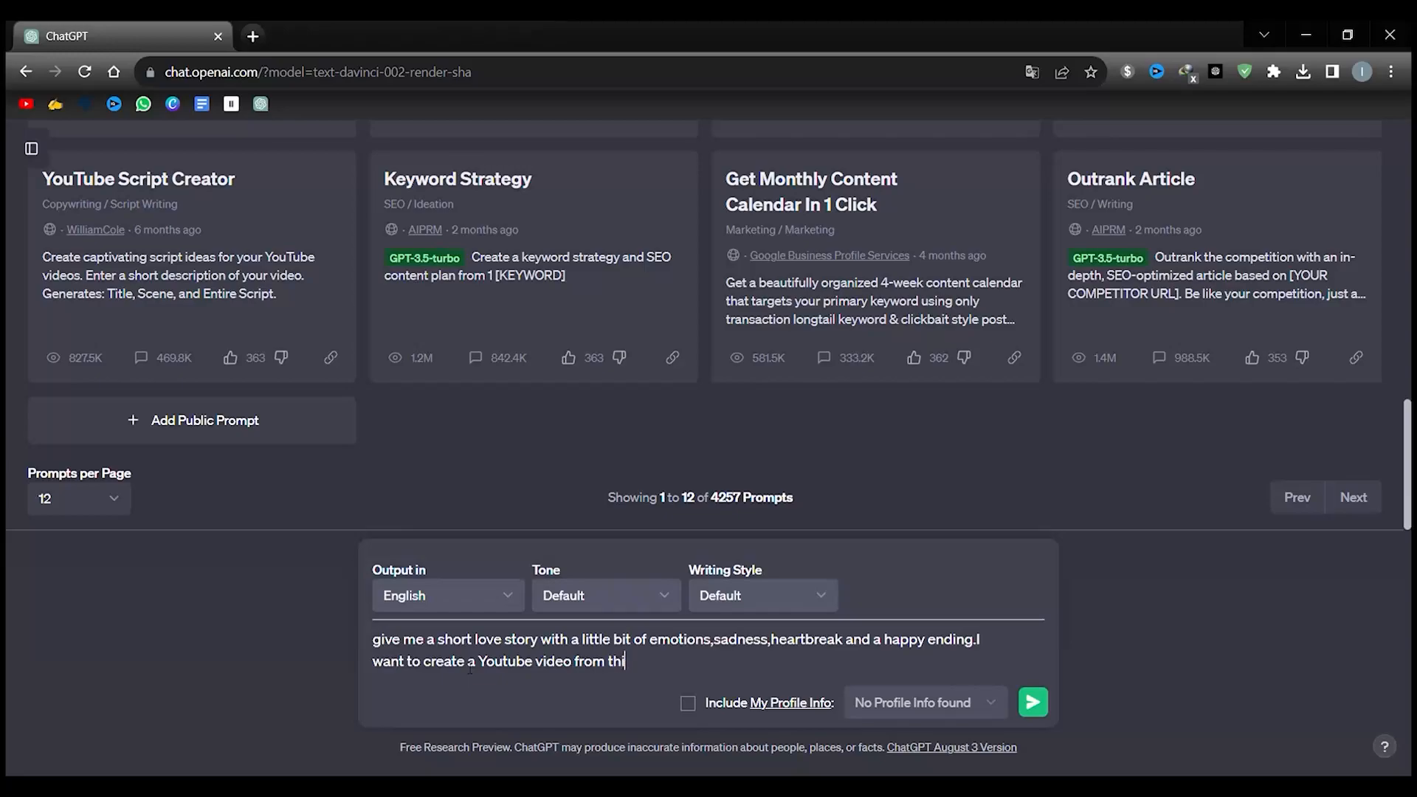
- Ask for a short love story with emotions, sadness, heartbreak and a happy ending for a YouTube video, plus image ideas for each scene
text(give me image id)
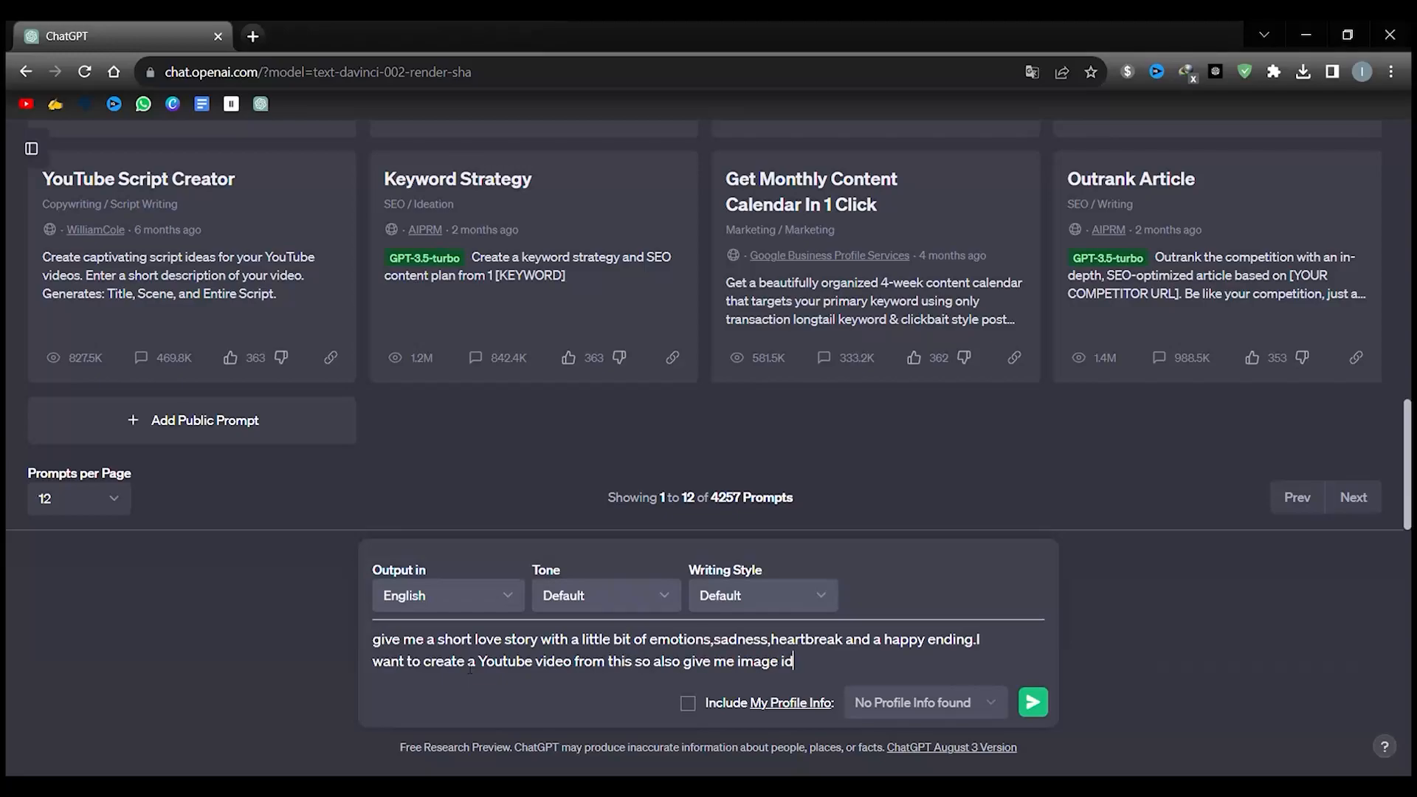
text(eas for each scene.)
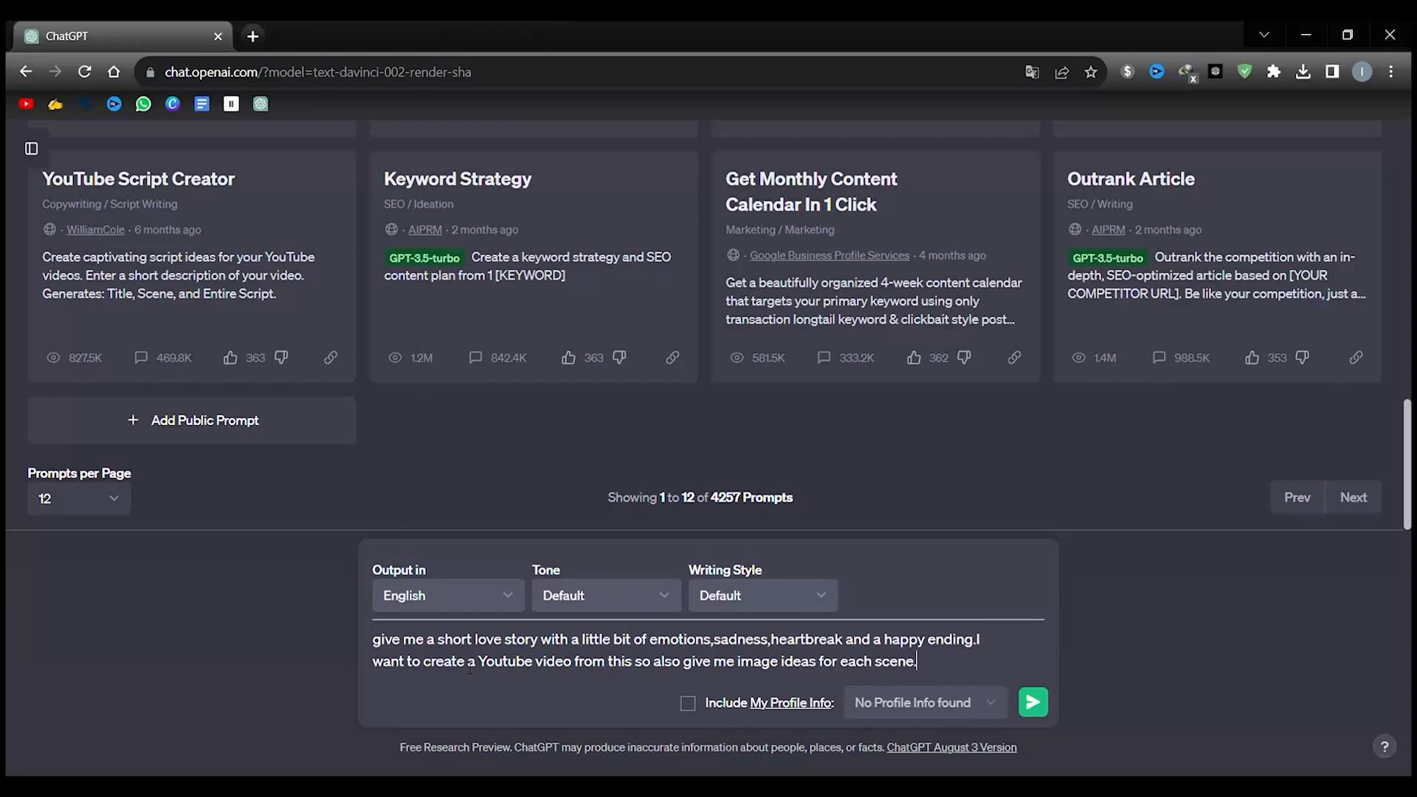
key(Return)
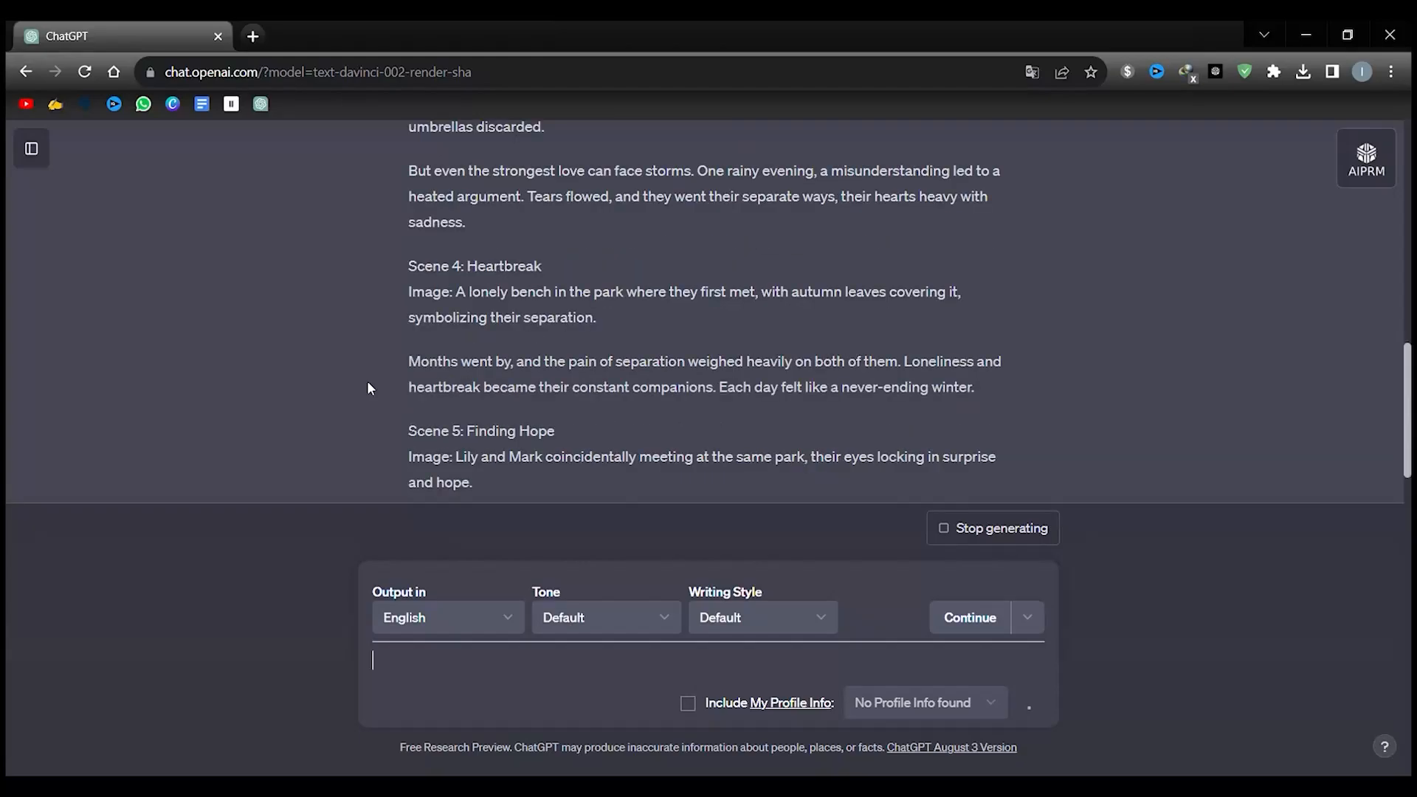
- Review the generated story scenes and highlight one of the scene image descriptions
scroll(365, 378, up, 15)
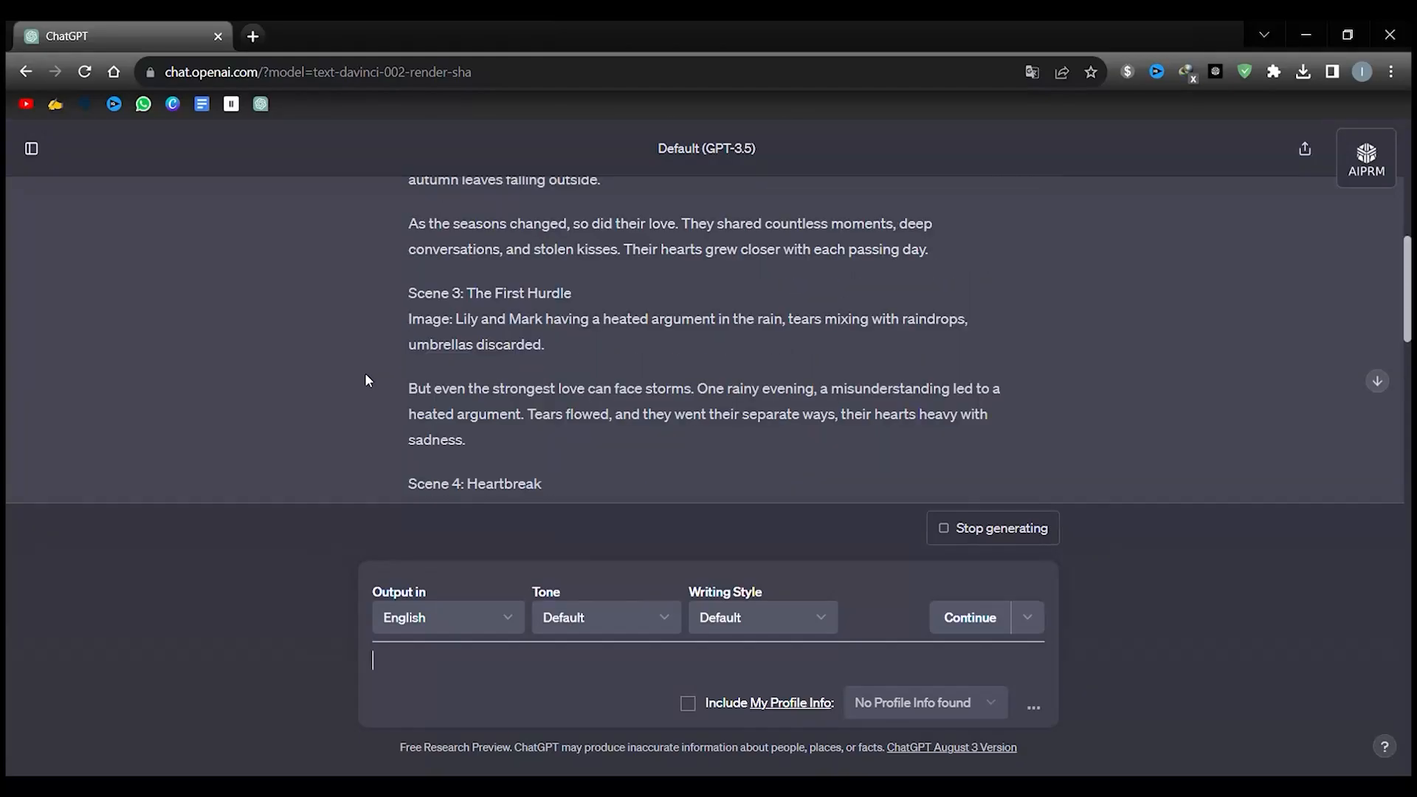
scroll(442, 384, down, 1)
drag(456, 298, 1000, 321)
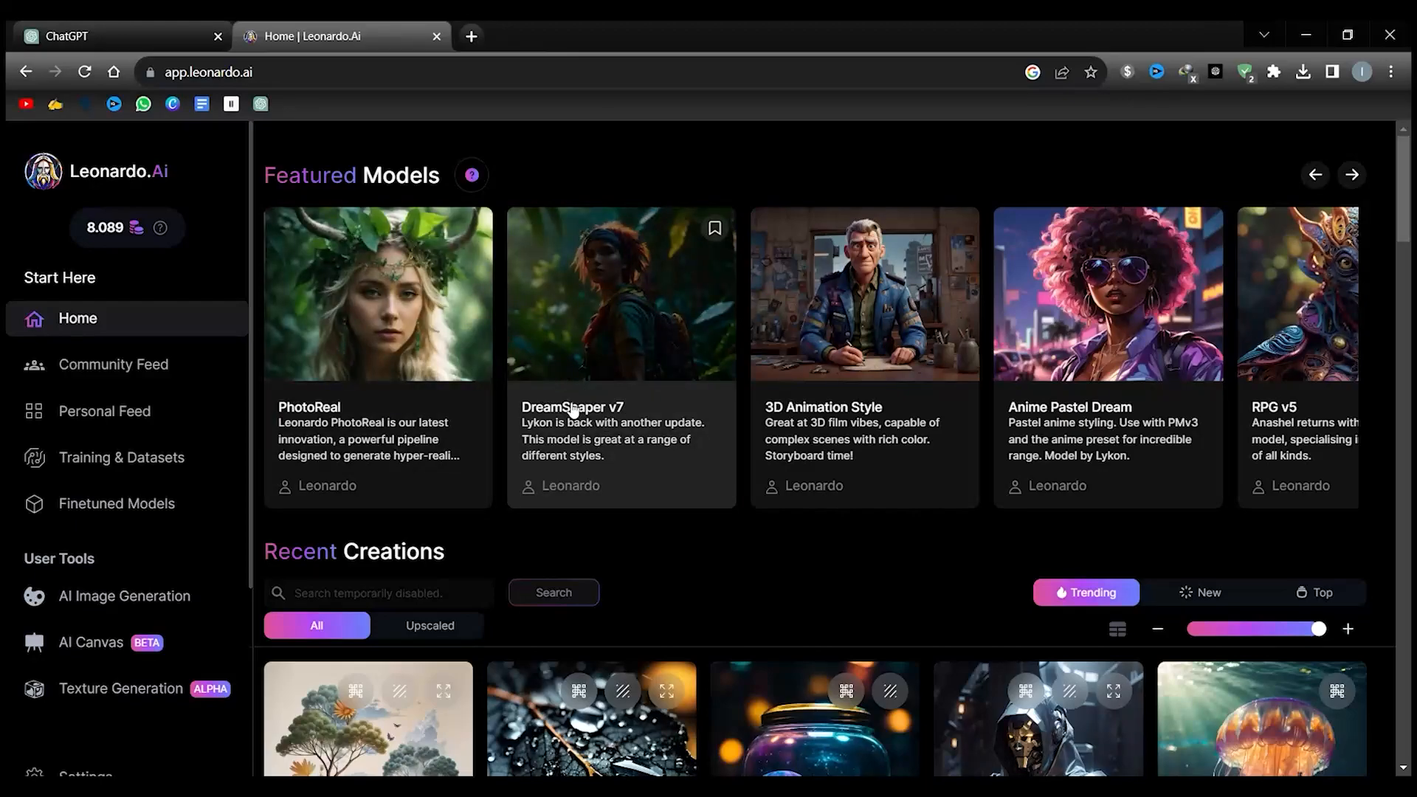
- Start image generation in Leonardo.Ai with the 3D Animation Style model and set the aspect ratio to 16:9
click(858, 311)
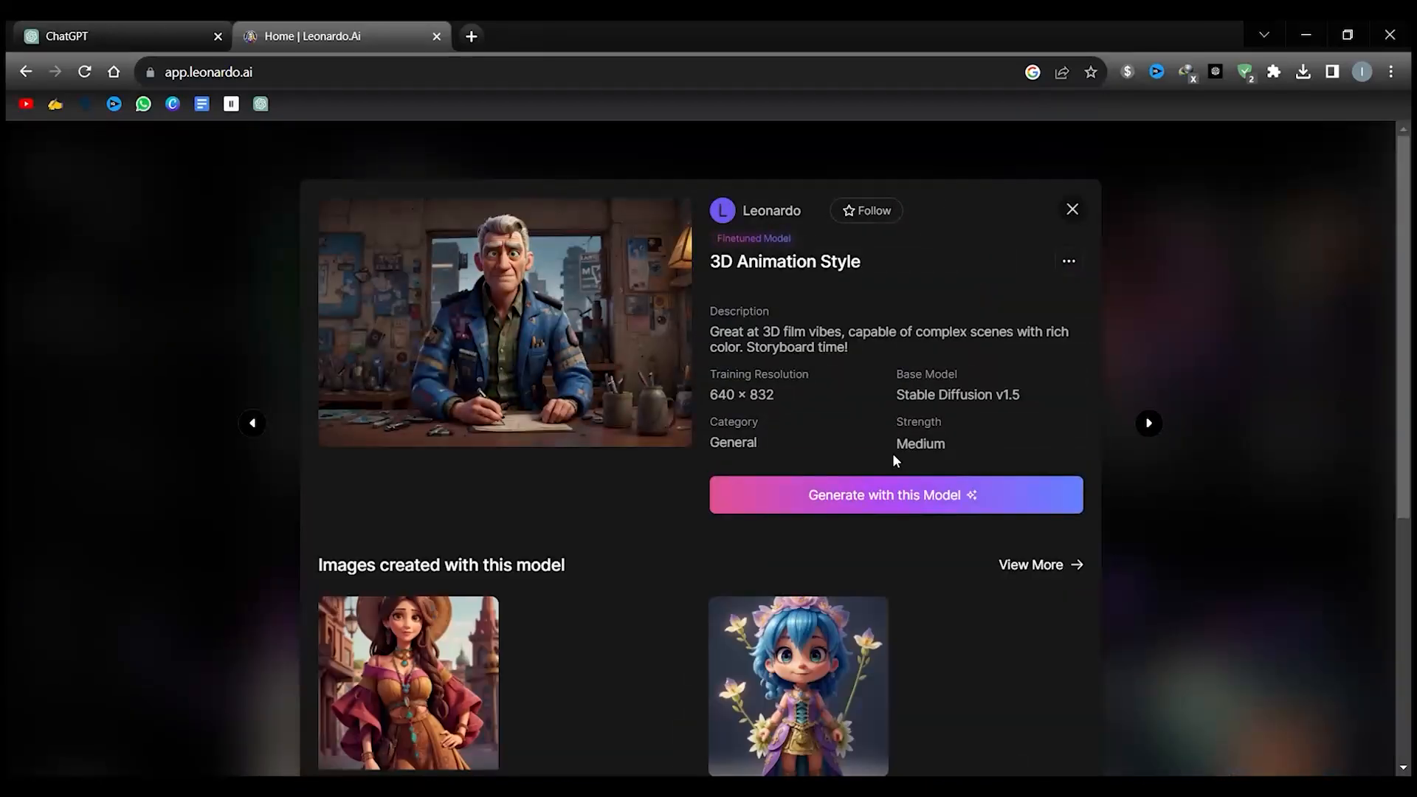
click(914, 497)
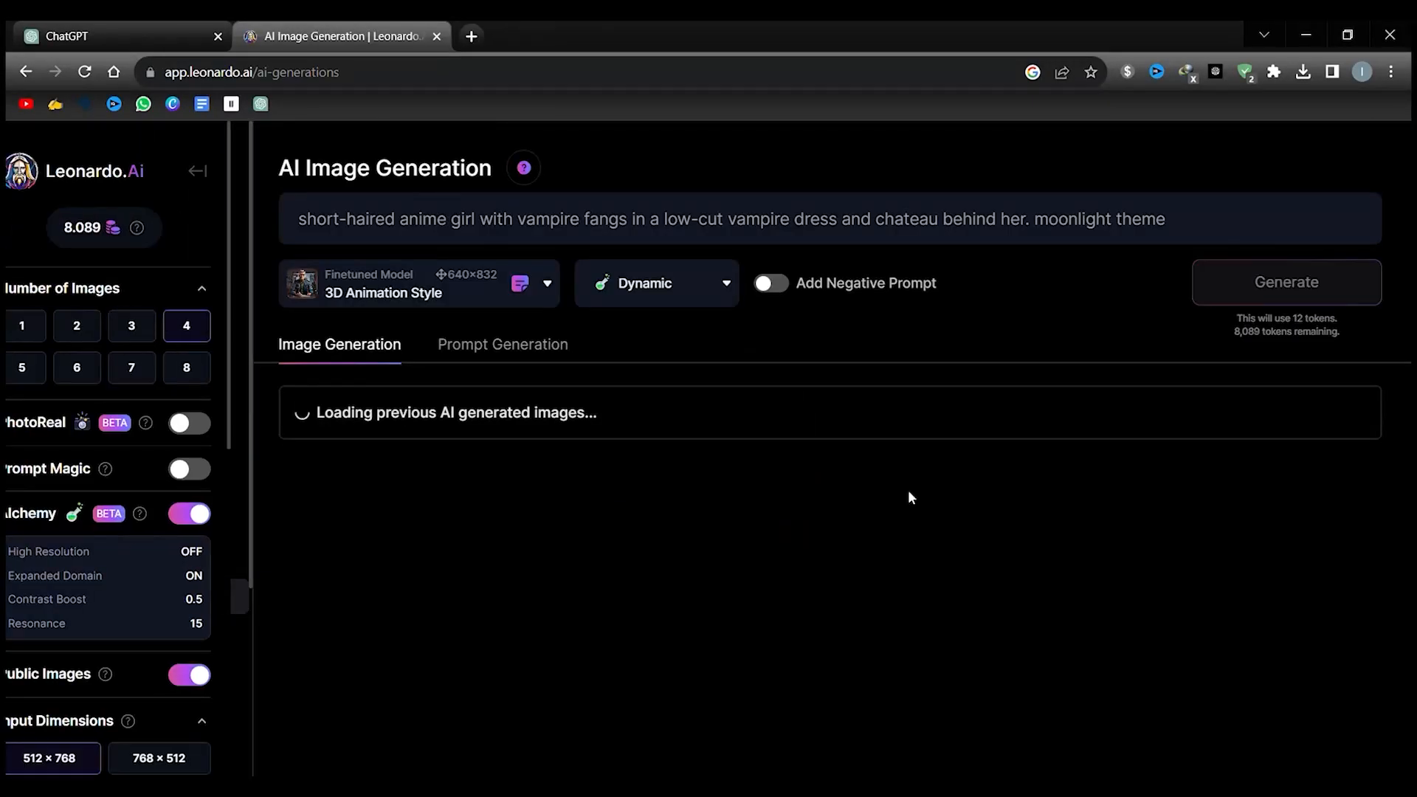
scroll(79, 575, down, 5)
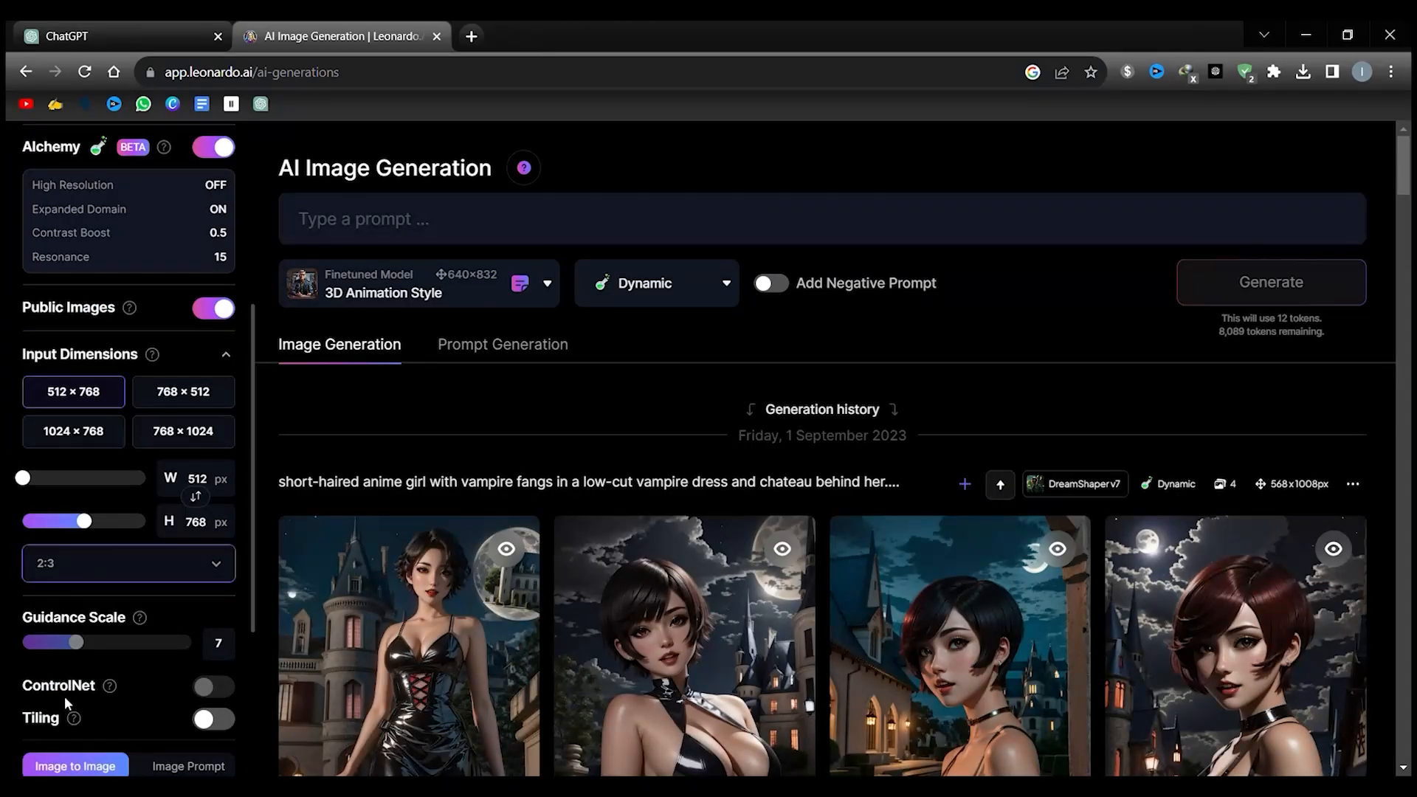
key(Down)
key(Down)
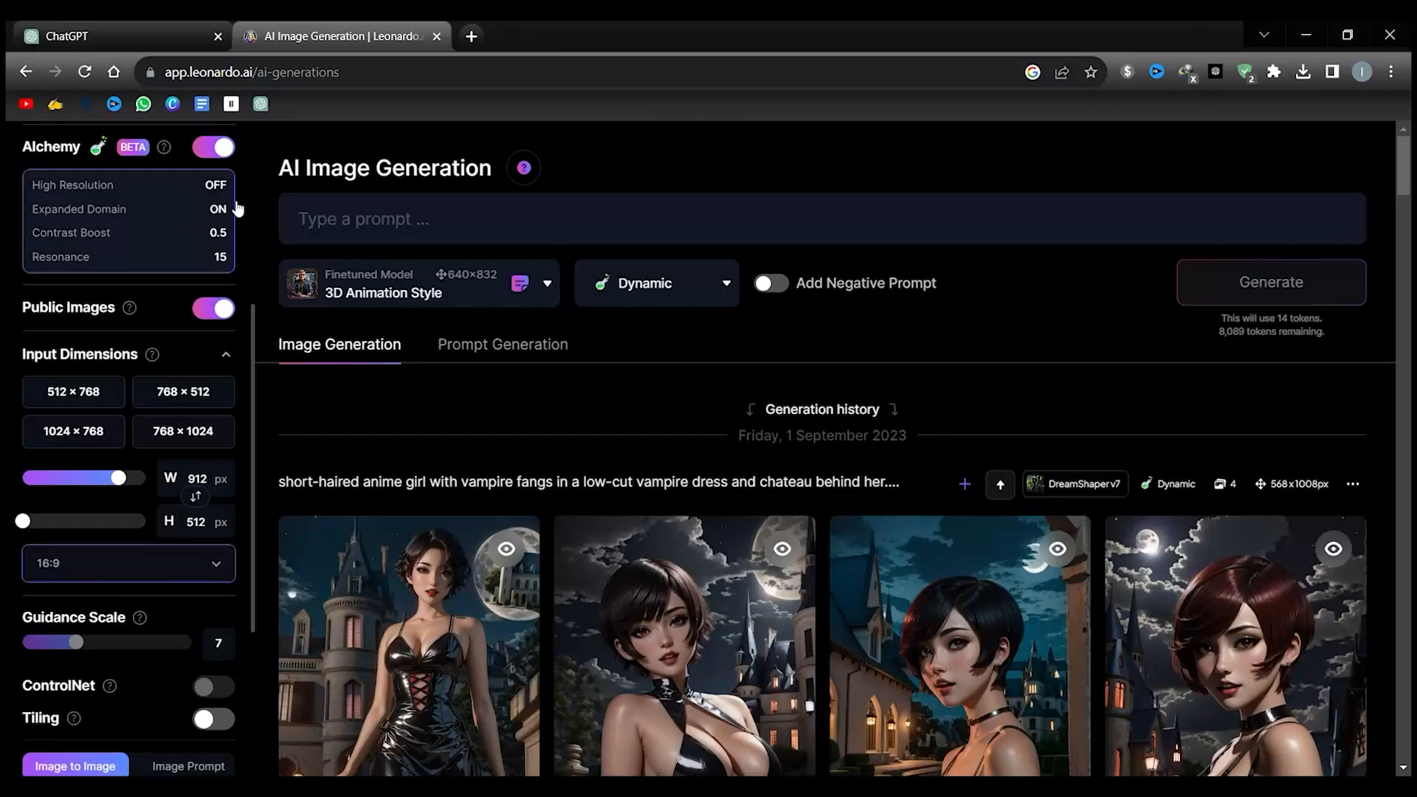
- Copy Scene 1's image description and story paragraph from ChatGPT into the Leonardo.Ai image prompt
click(118, 35)
scroll(539, 358, up, 10)
drag(372, 310, 583, 343)
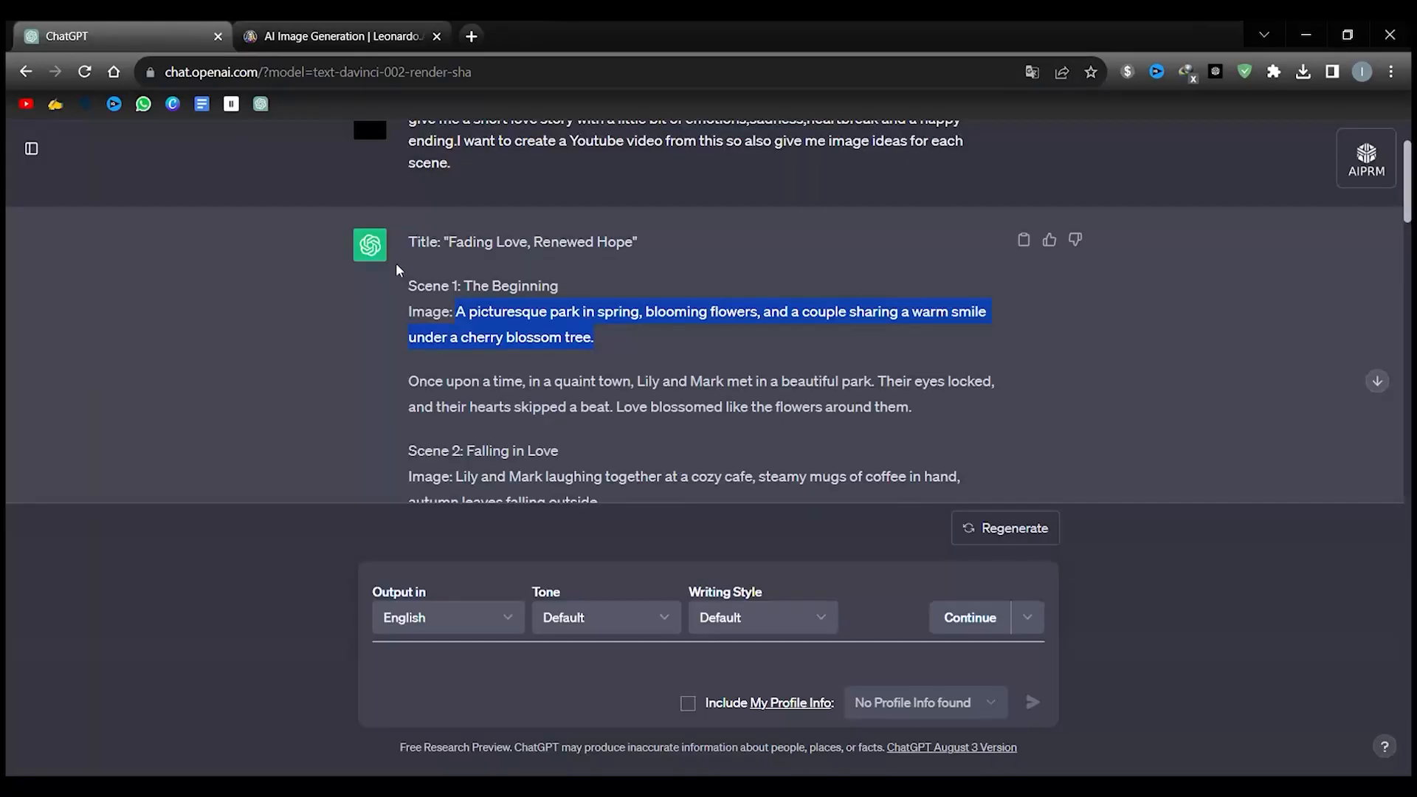
drag(408, 381, 919, 418)
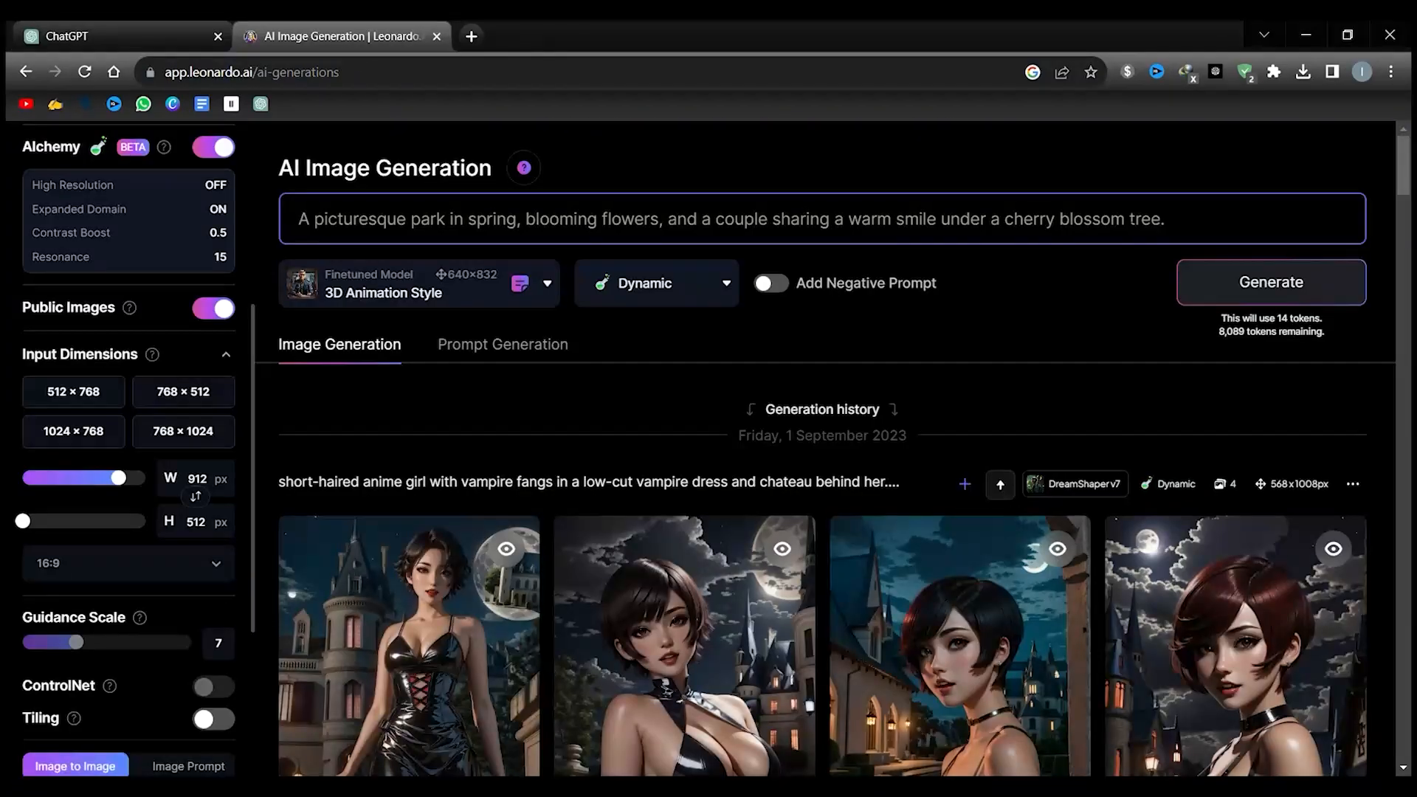
text(Once upon a time, in a quaint town, Lily and Mark met in a beautiful park. Their eyes locked, and their hearts skipped a beat. Love blossomed like the flowers around them.)
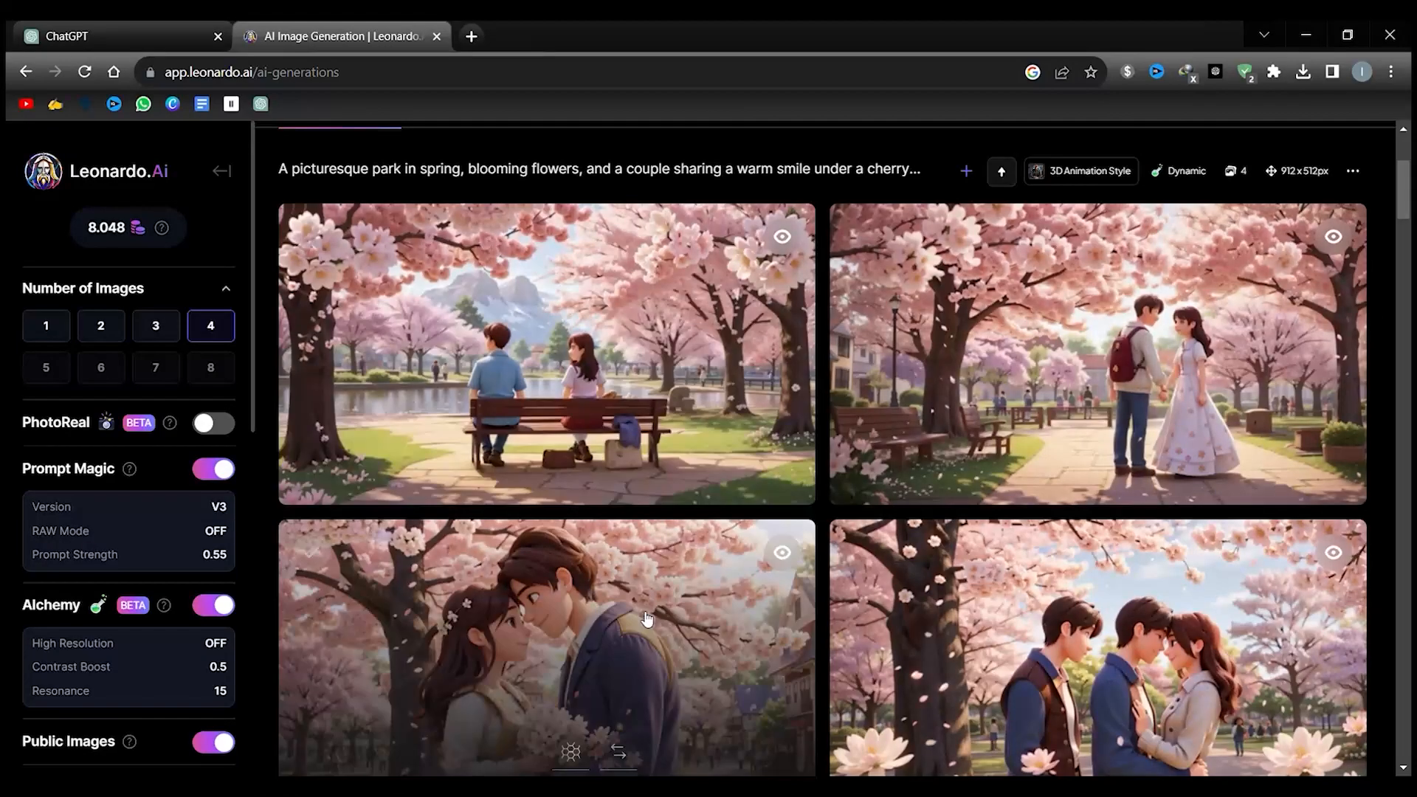
- Open the image of the embracing couple with a bouquet under the cherry blossoms and download it
click(664, 650)
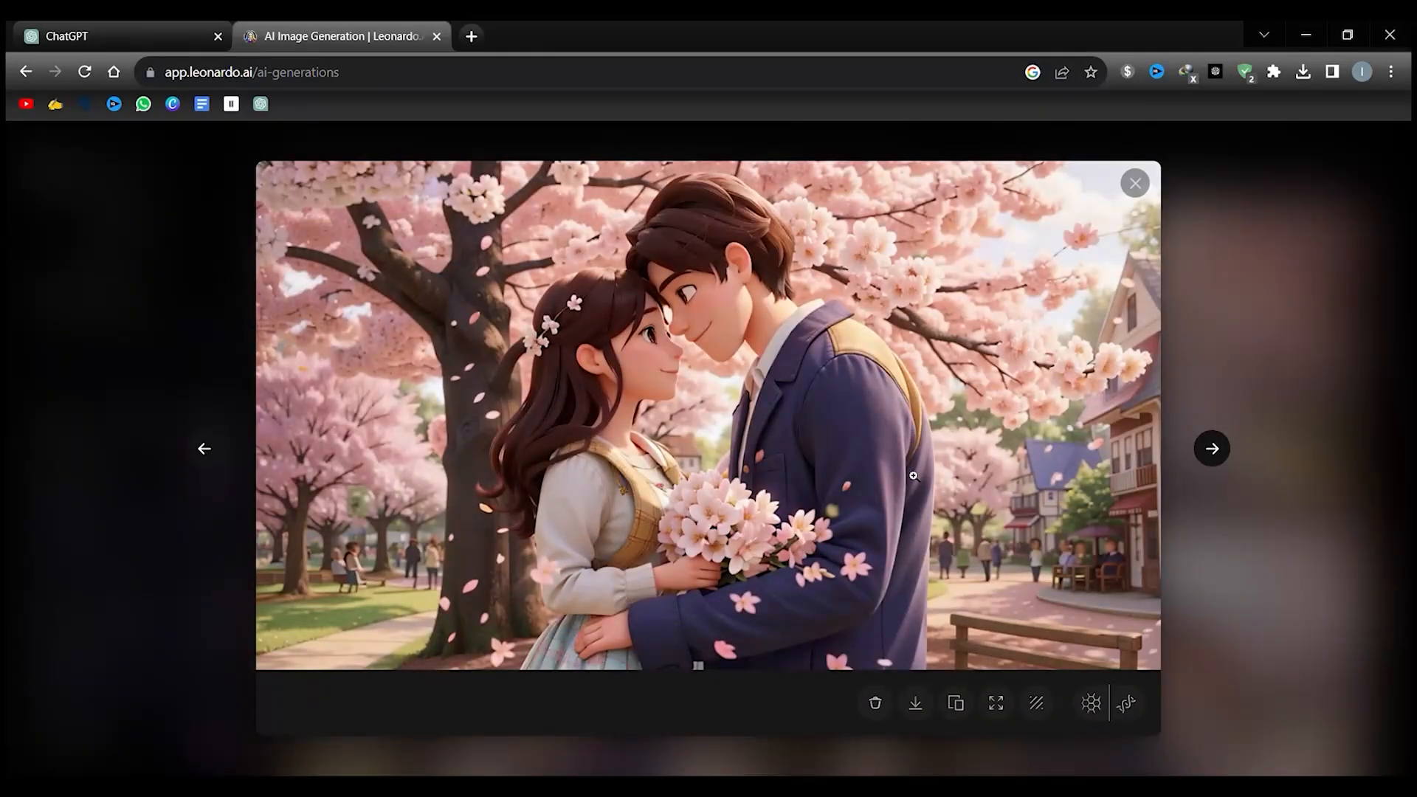
click(916, 704)
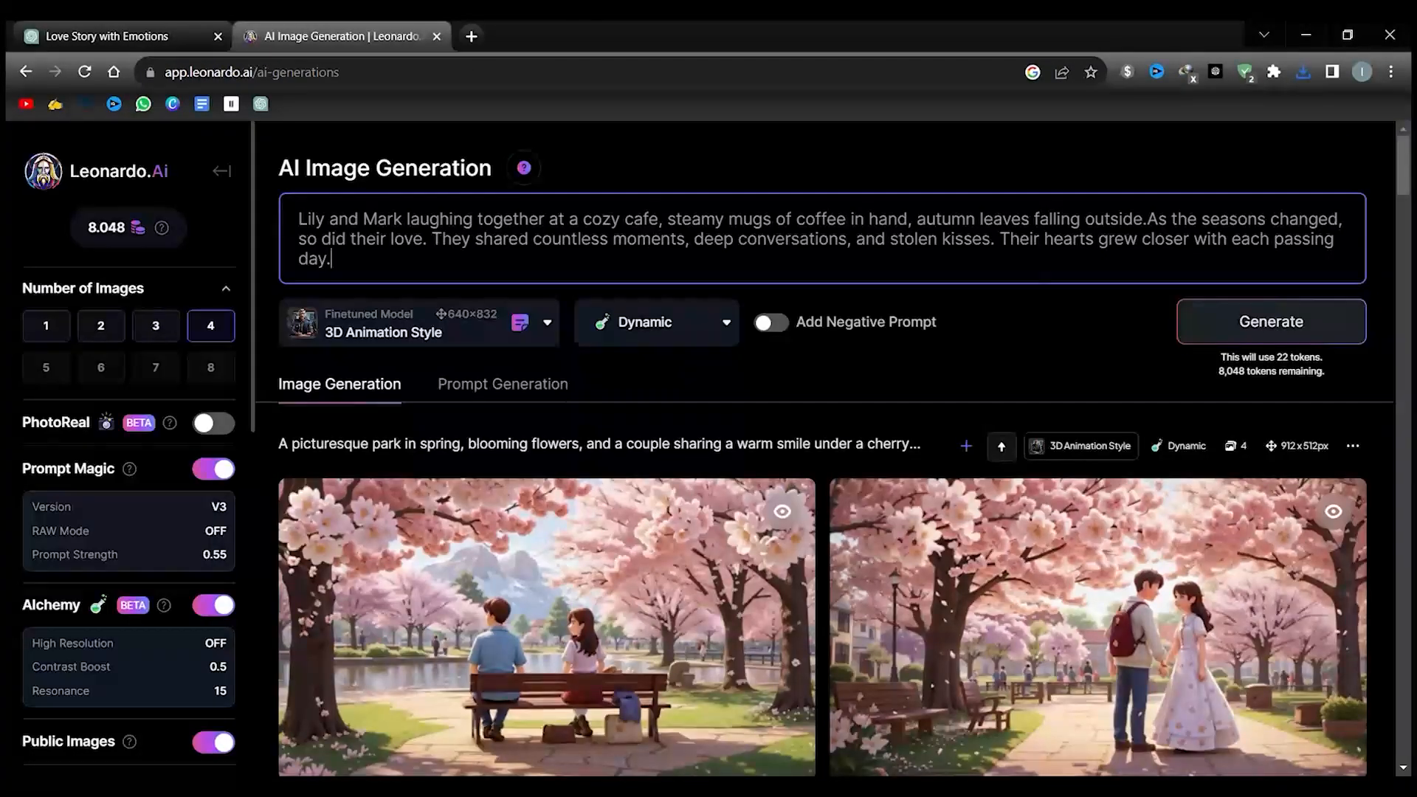
- Generate images from the Scene 2 café prompt and open the second result
click(1272, 321)
scroll(879, 436, down, 4)
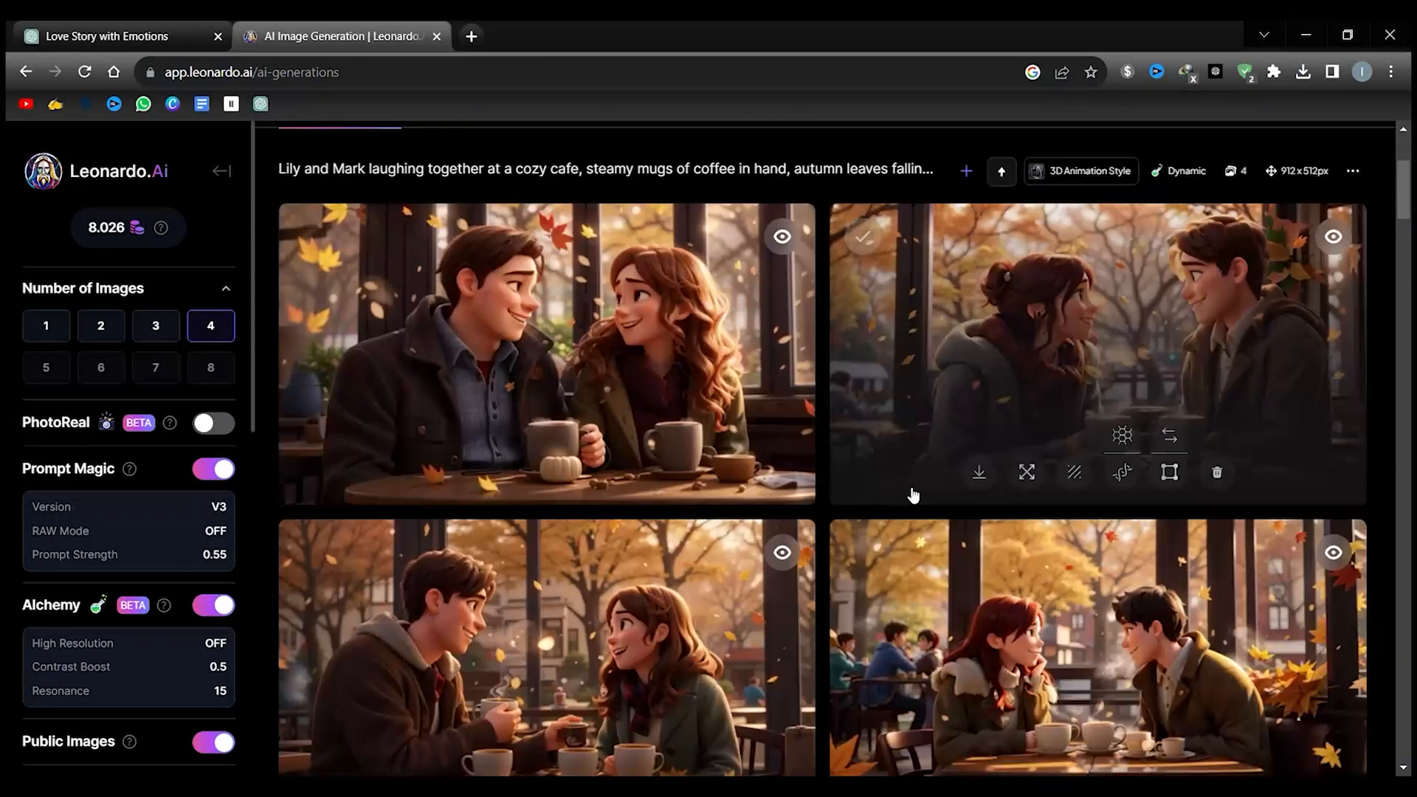
click(911, 493)
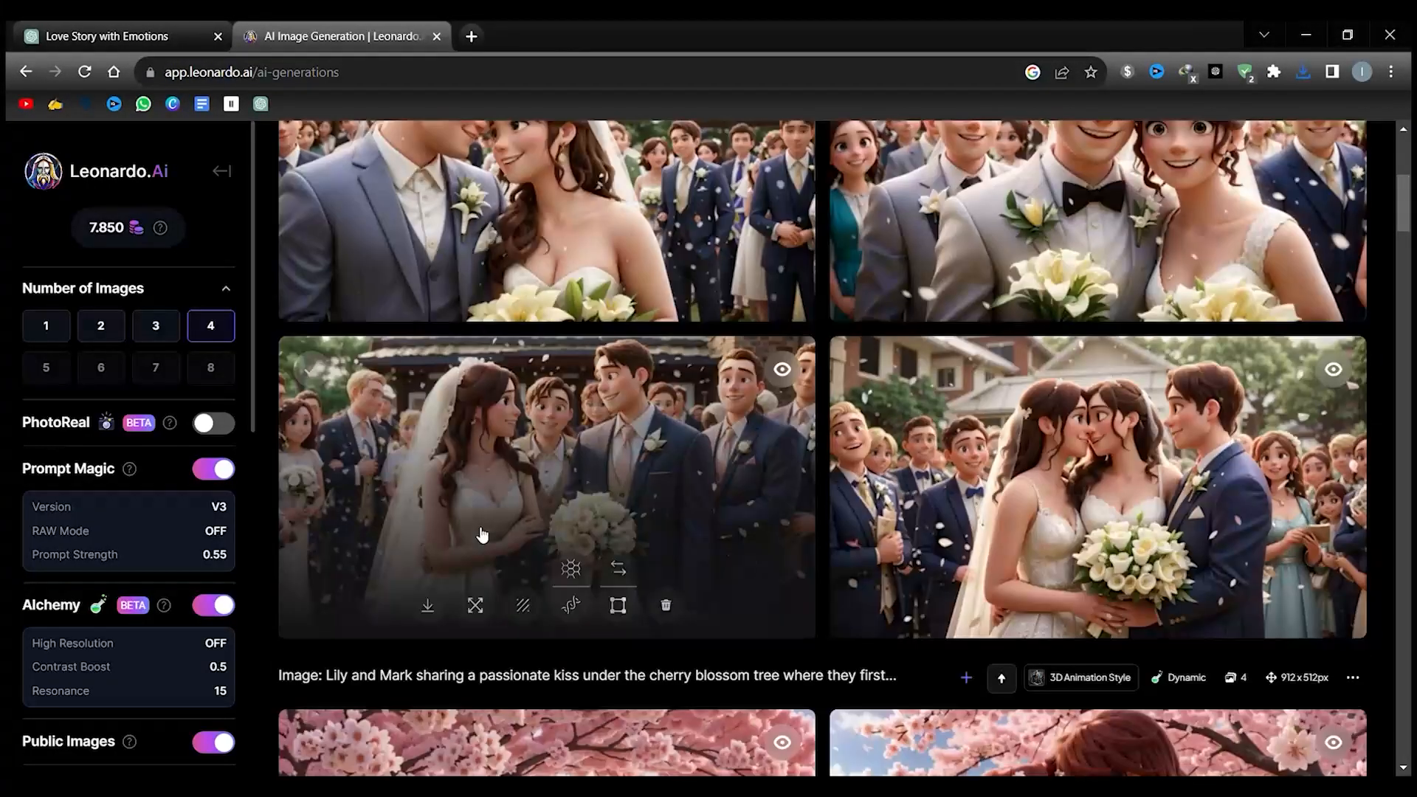
- Download the third wedding image, with the veiled bride and groom facing each other among the guests
click(427, 605)
scroll(429, 606, up, 4)
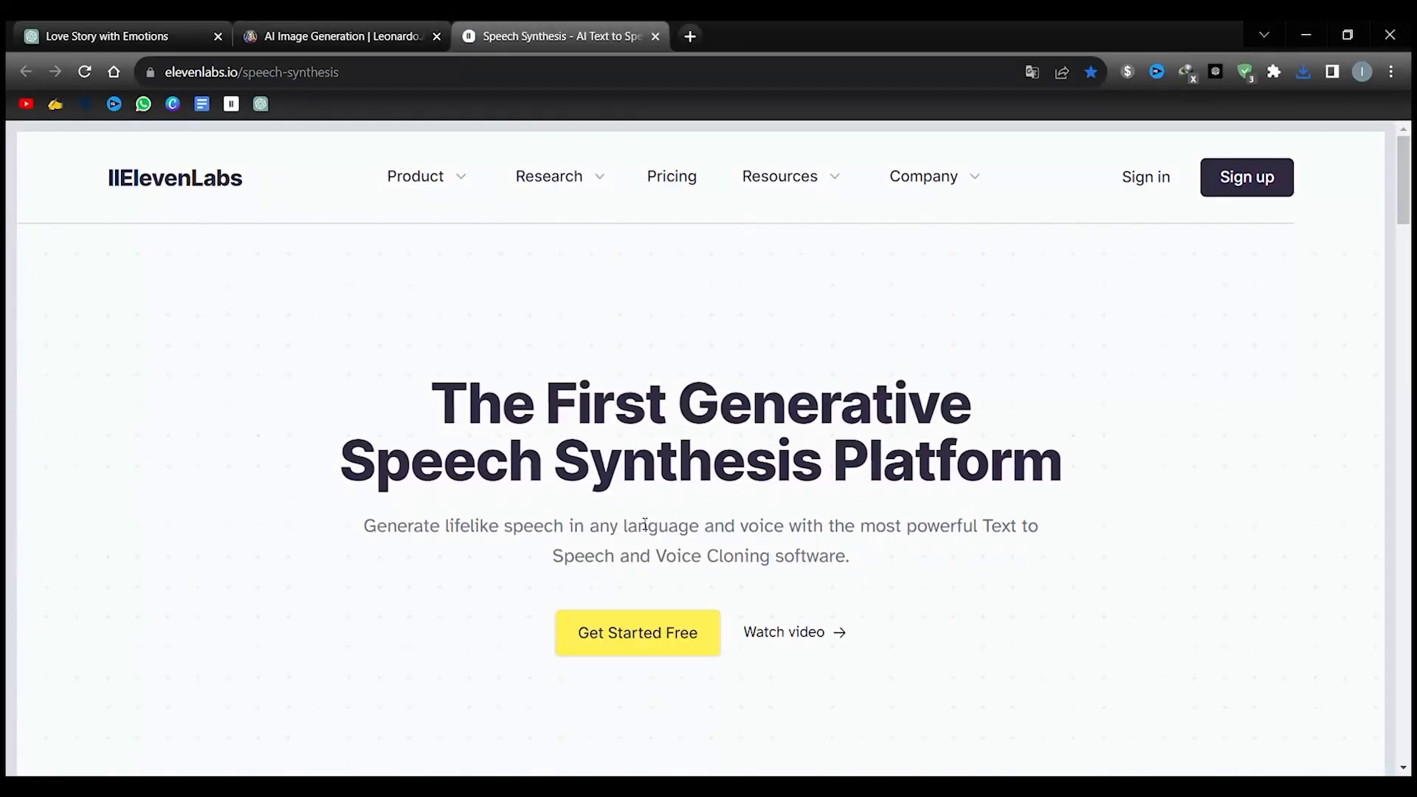
- Sign in to ElevenLabs with a Google account to reach Speech Synthesis
click(1148, 181)
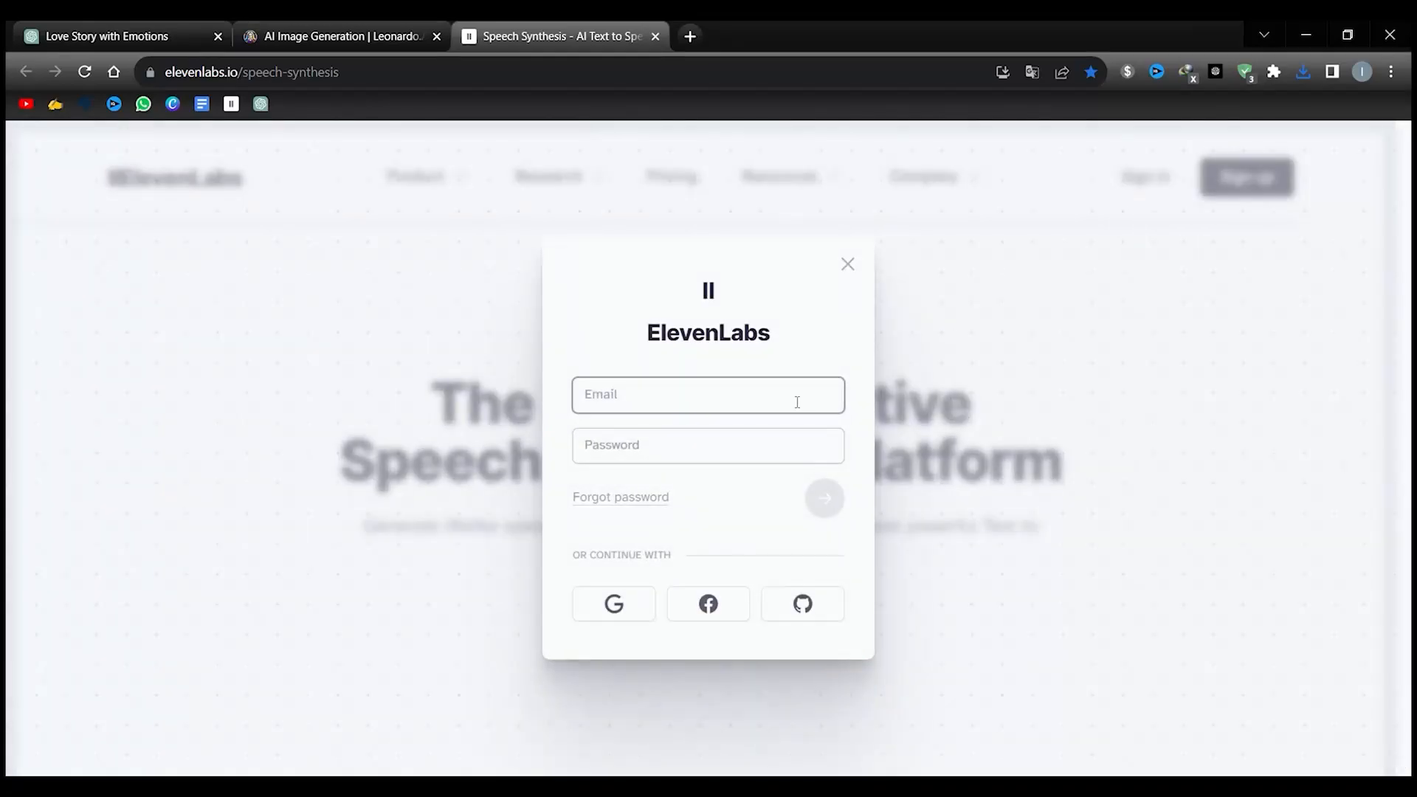
click(614, 607)
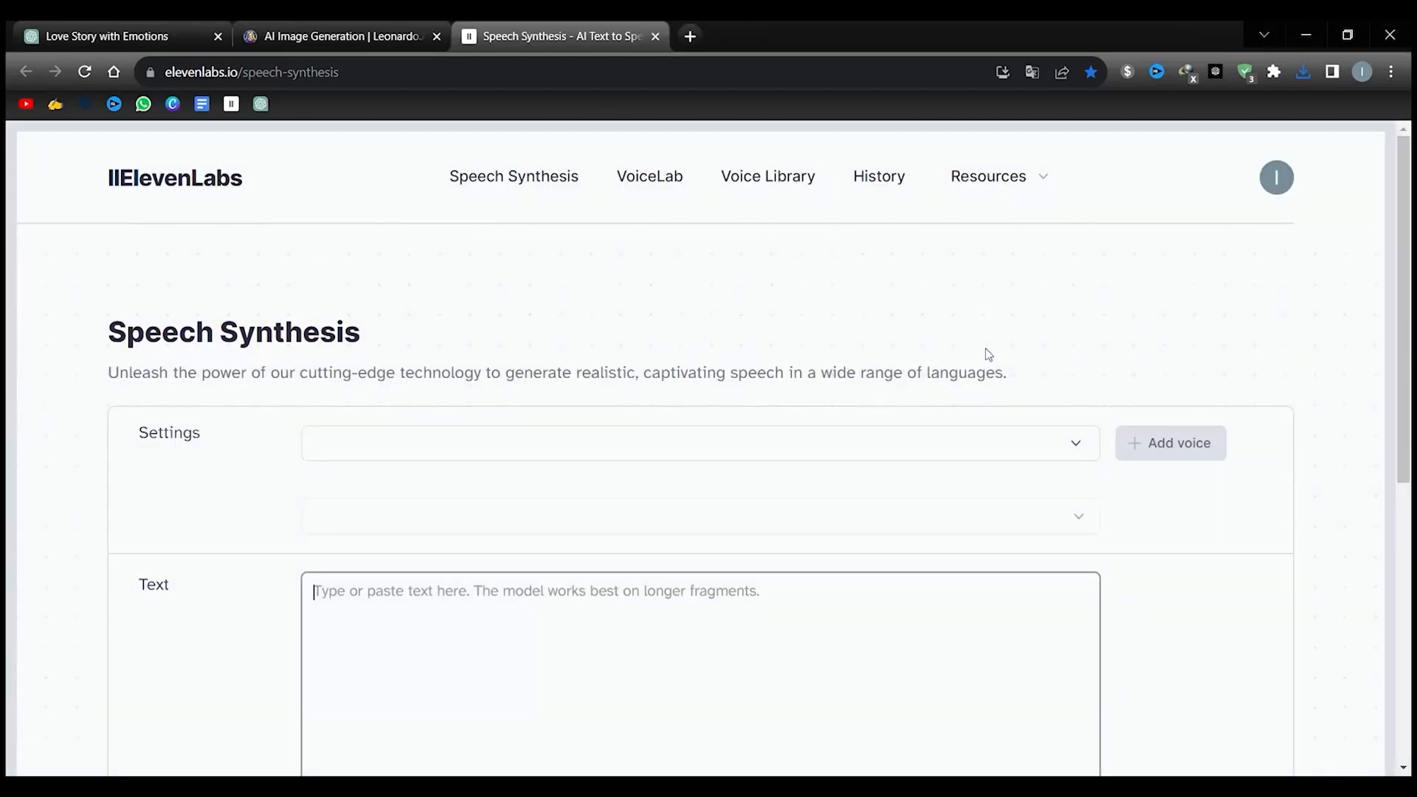
scroll(689, 465, down, 2)
scroll(689, 465, up, 2)
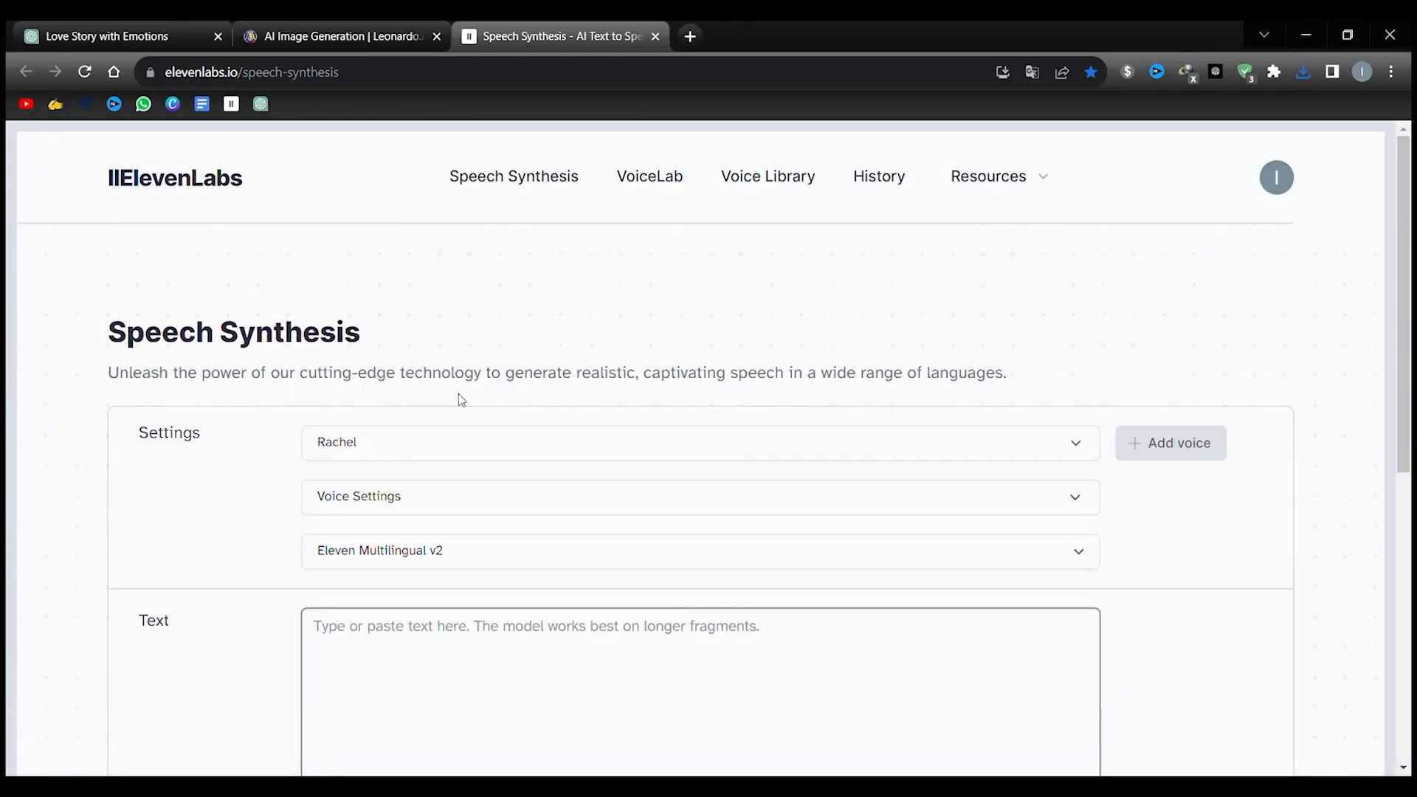
- Search the voices for "stor" and choose the premade children's stories voice Dorothy
click(505, 447)
text(stor)
scroll(443, 391, down, 1)
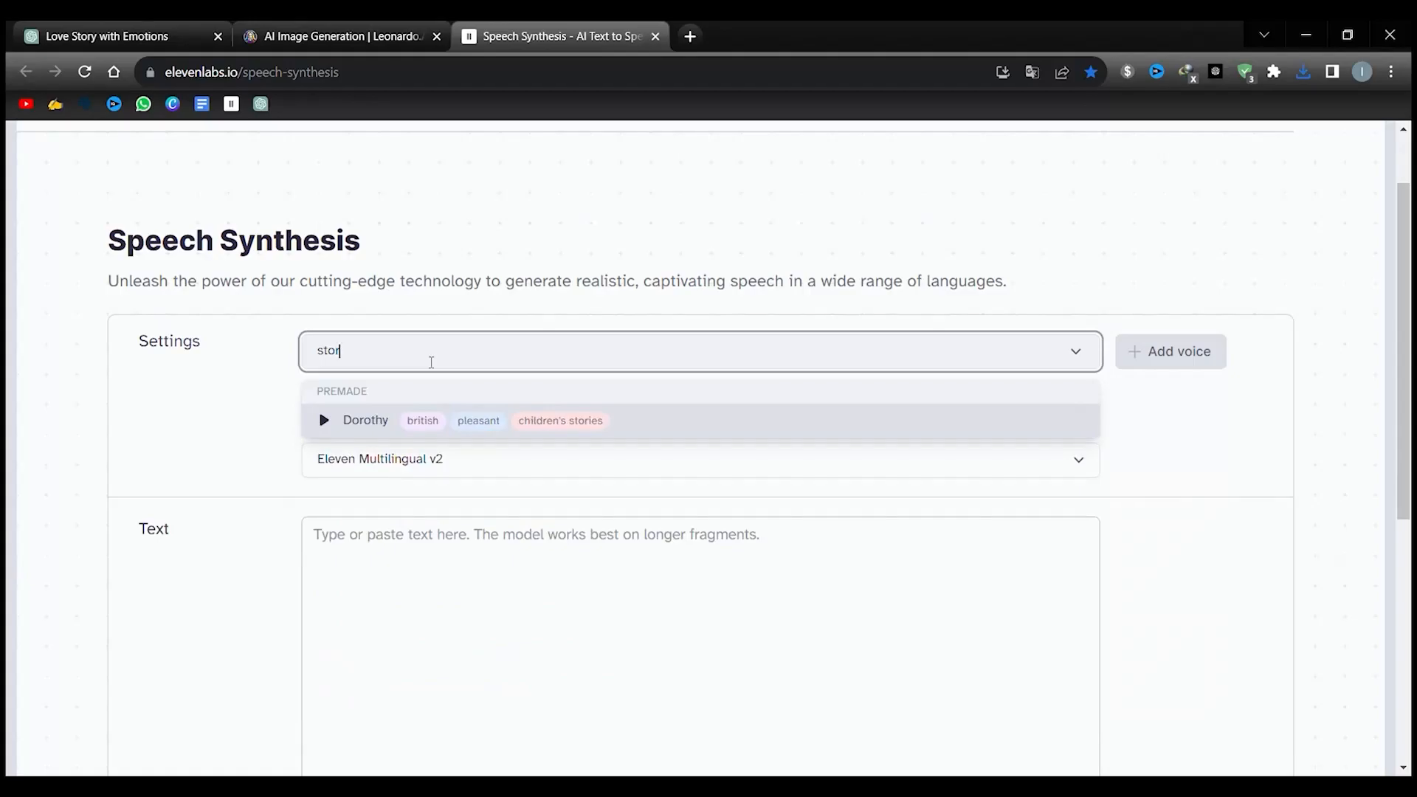
- Copy Scene 1's story paragraph from ChatGPT into the ElevenLabs speech text
key(ctrl+1)
drag(409, 276, 919, 304)
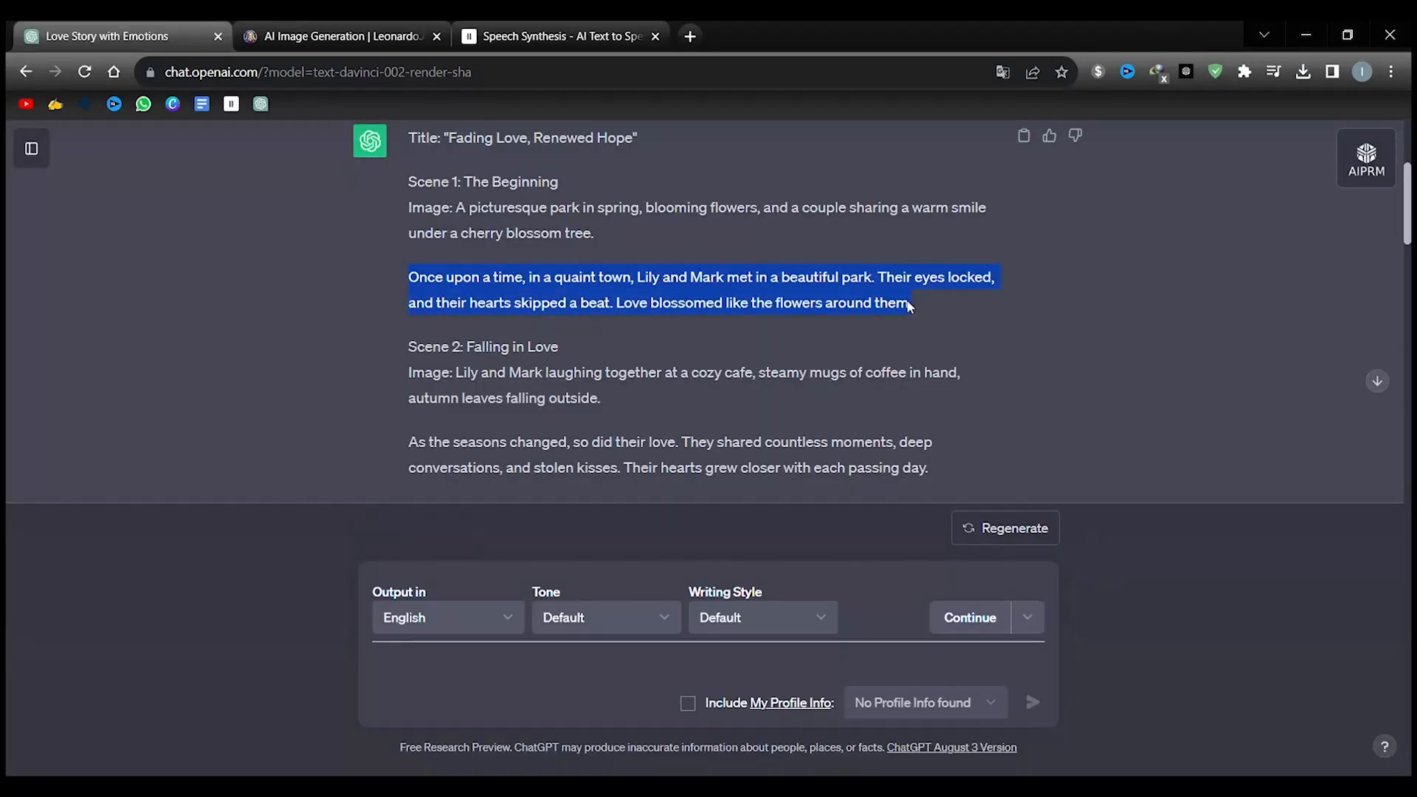
key(ctrl+c)
click(498, 20)
click(472, 421)
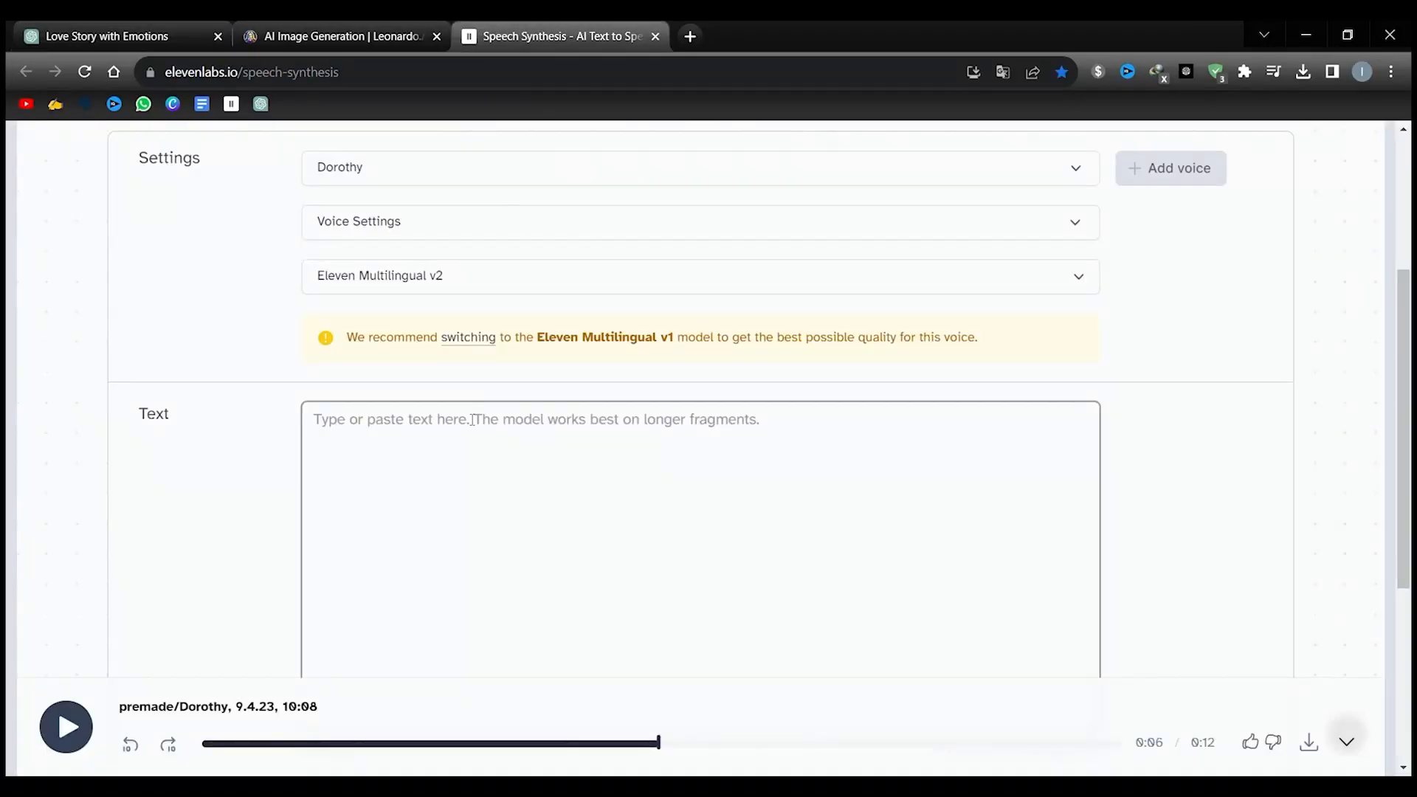
key(ctrl+v)
- Copy Scene 2's story paragraph, starting "As the seasons changed", and append it to the ElevenLabs speech text
click(134, 26)
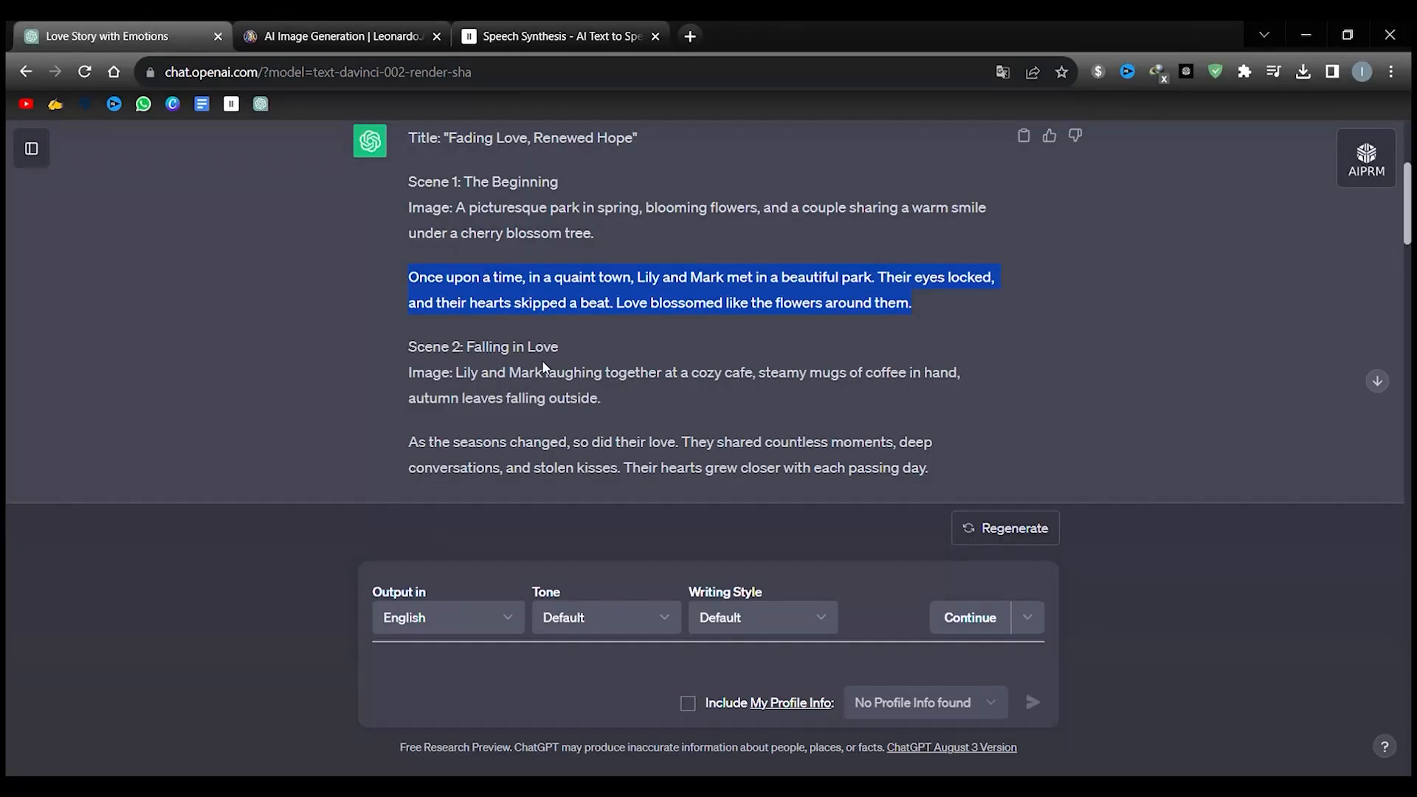
scroll(544, 366, down, 1)
drag(408, 350, 929, 377)
key(ctrl+c)
click(553, 36)
key(ctrl+v)
- Copy another story paragraph from further down the ChatGPT reply and append it to the speech text
click(126, 36)
scroll(544, 367, down, 6)
drag(408, 339, 566, 374)
key(ctrl+c)
click(553, 35)
key(ctrl+v)
- Append the remaining story paragraphs to the speech text, through the ending "can overcome even the darkest of times."
click(125, 36)
key(ctrl+c)
click(553, 36)
key(ctrl+v)
drag(408, 292, 517, 344)
key(ctrl+c)
click(554, 36)
key(ctrl+v)
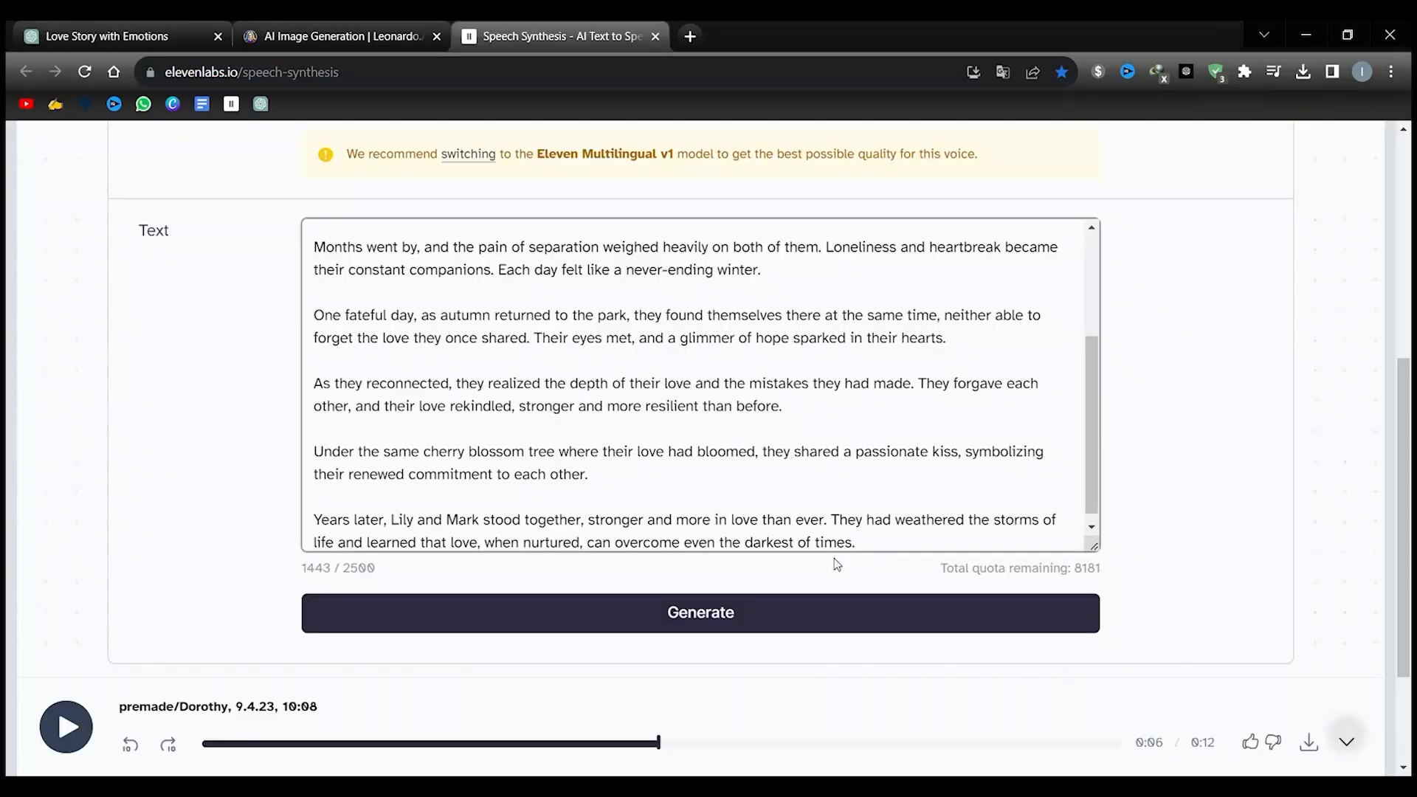
- Generate the story narration with the Dorothy voice and download the audio
click(817, 619)
click(1307, 746)
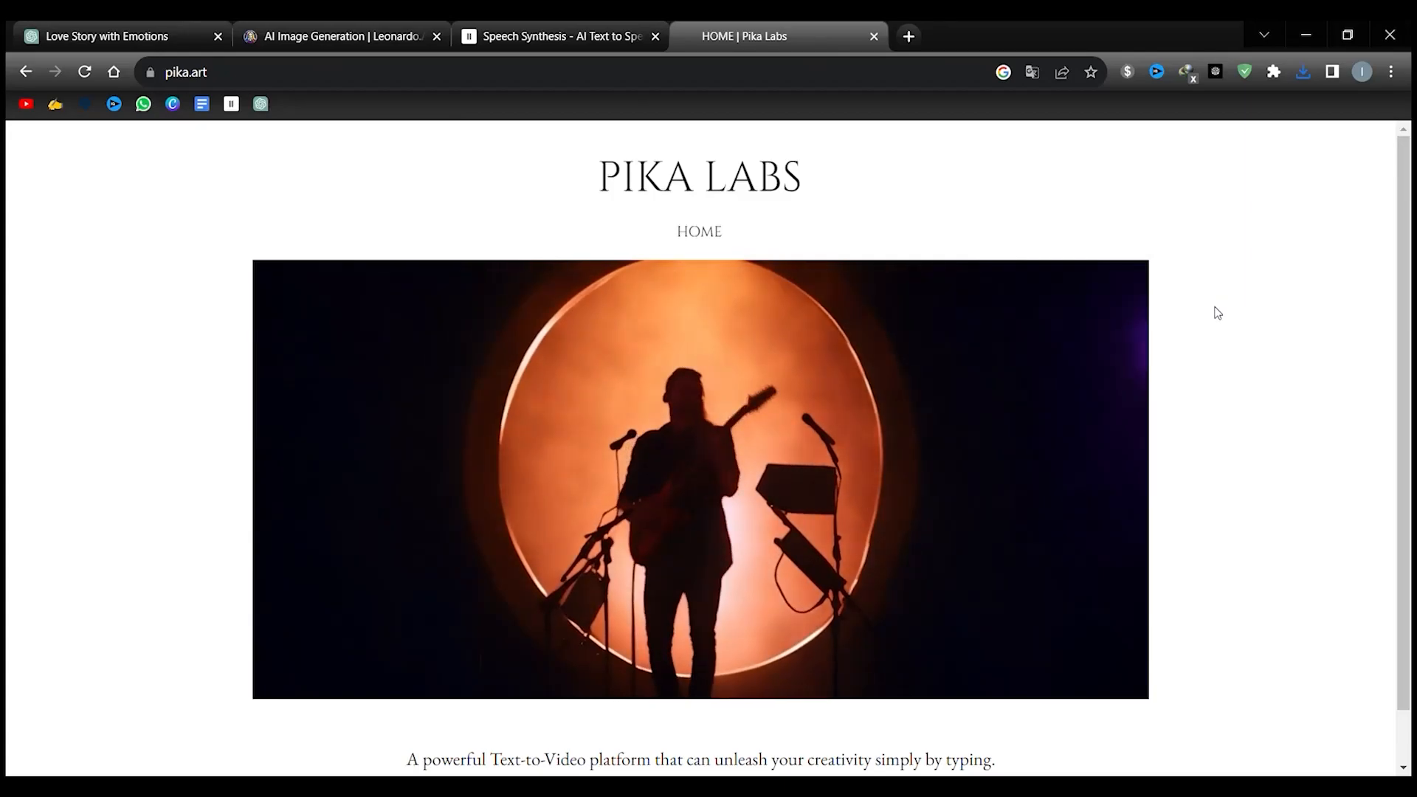
- Join the Pika Labs beta on Discord and open the server's generate-9 channel
scroll(1216, 321, down, 1)
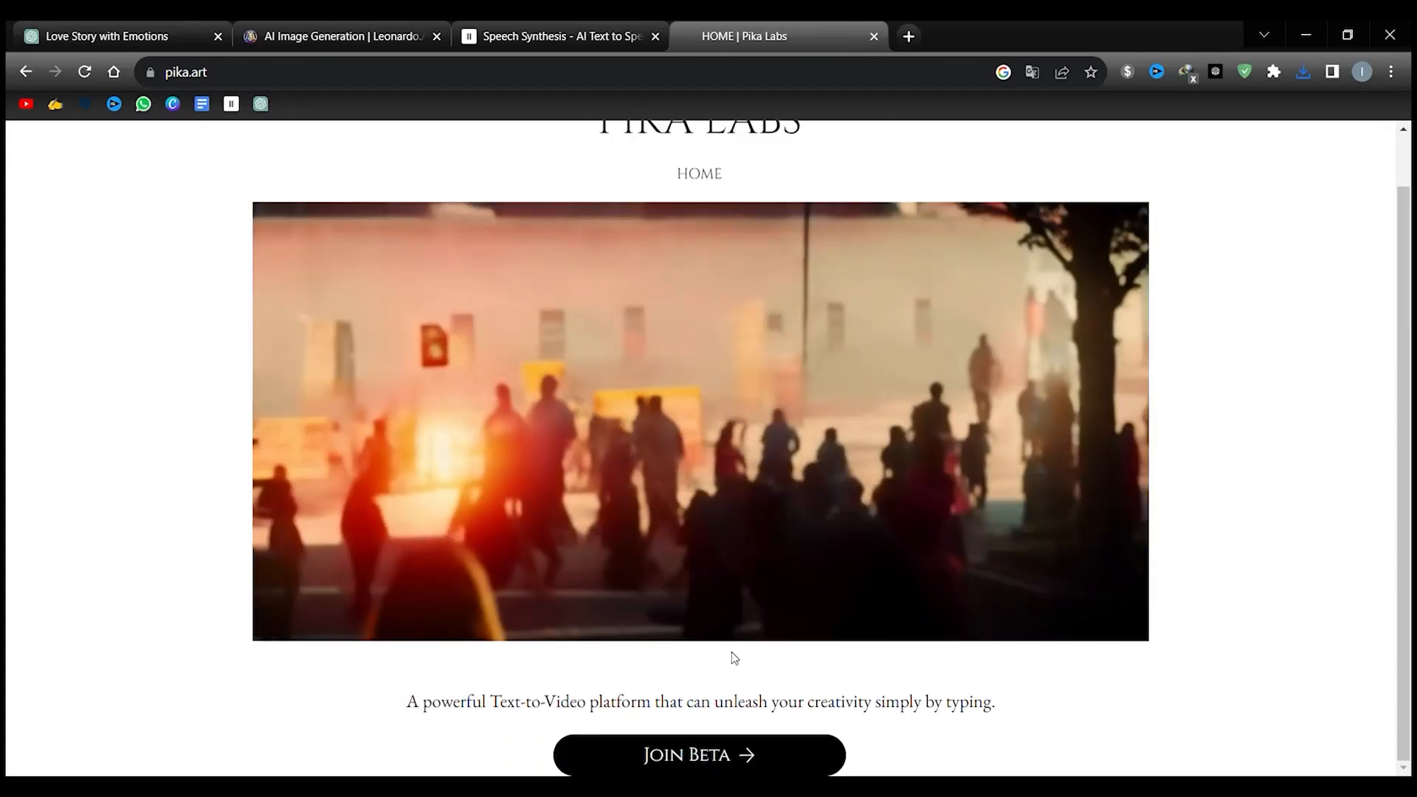
click(727, 761)
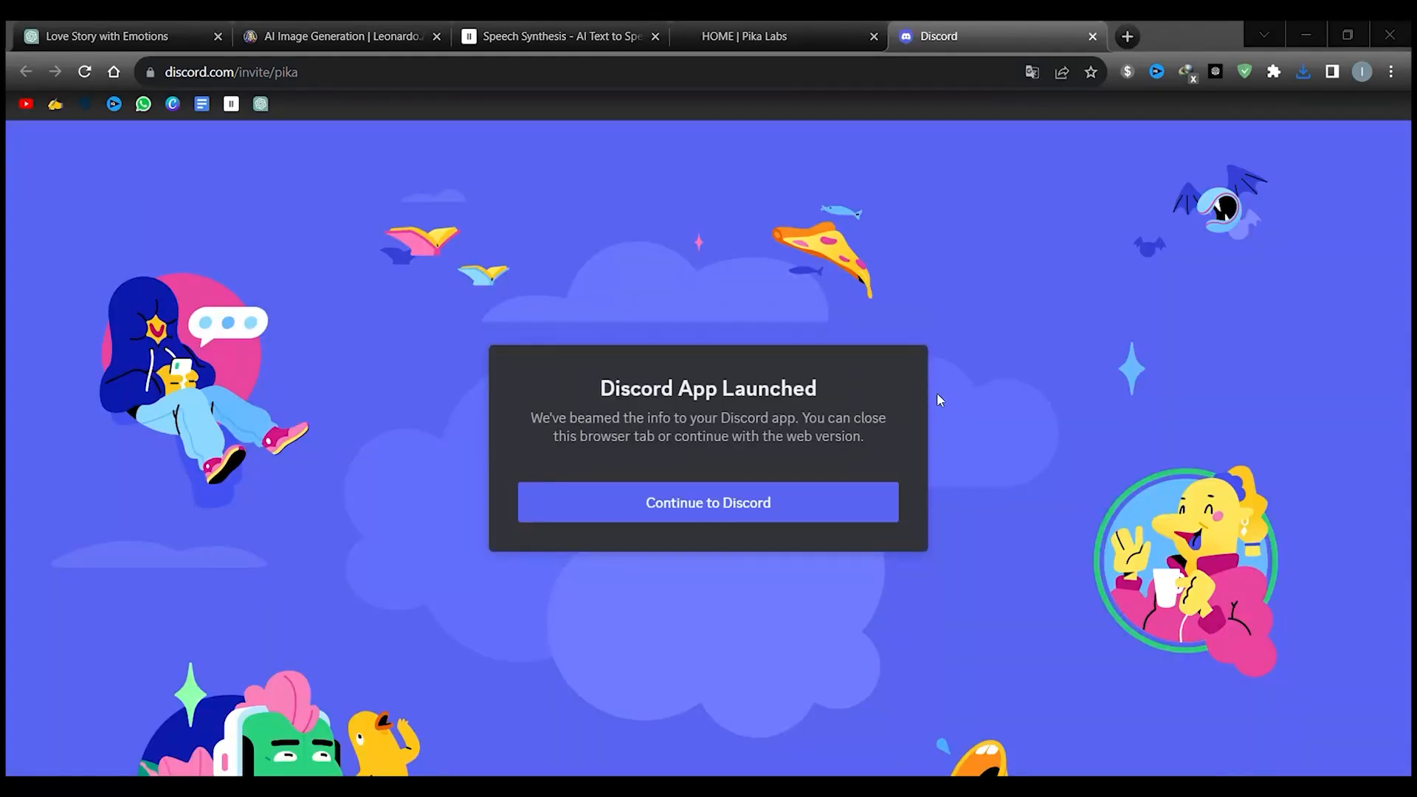
scroll(701, 310, down, 3)
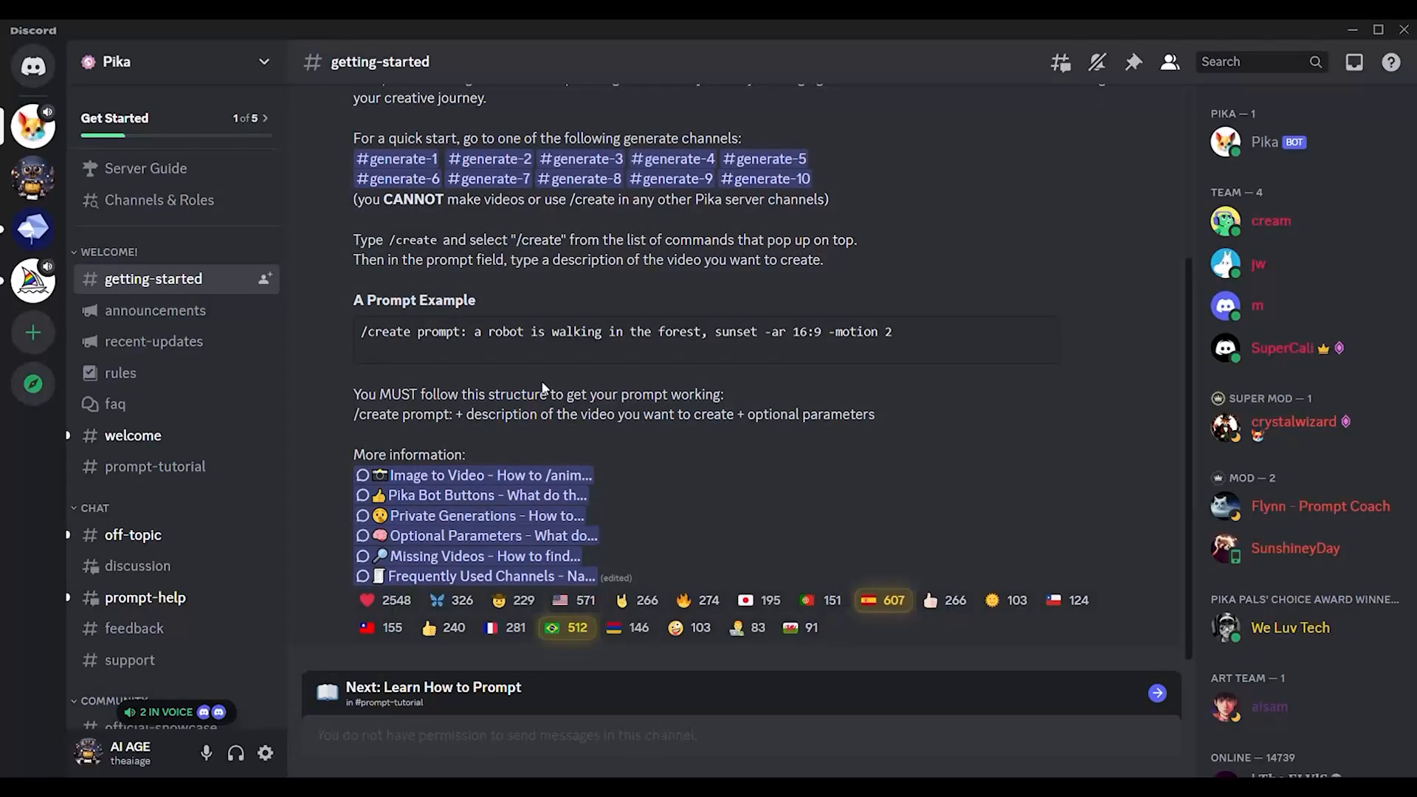
scroll(214, 408, down, 8)
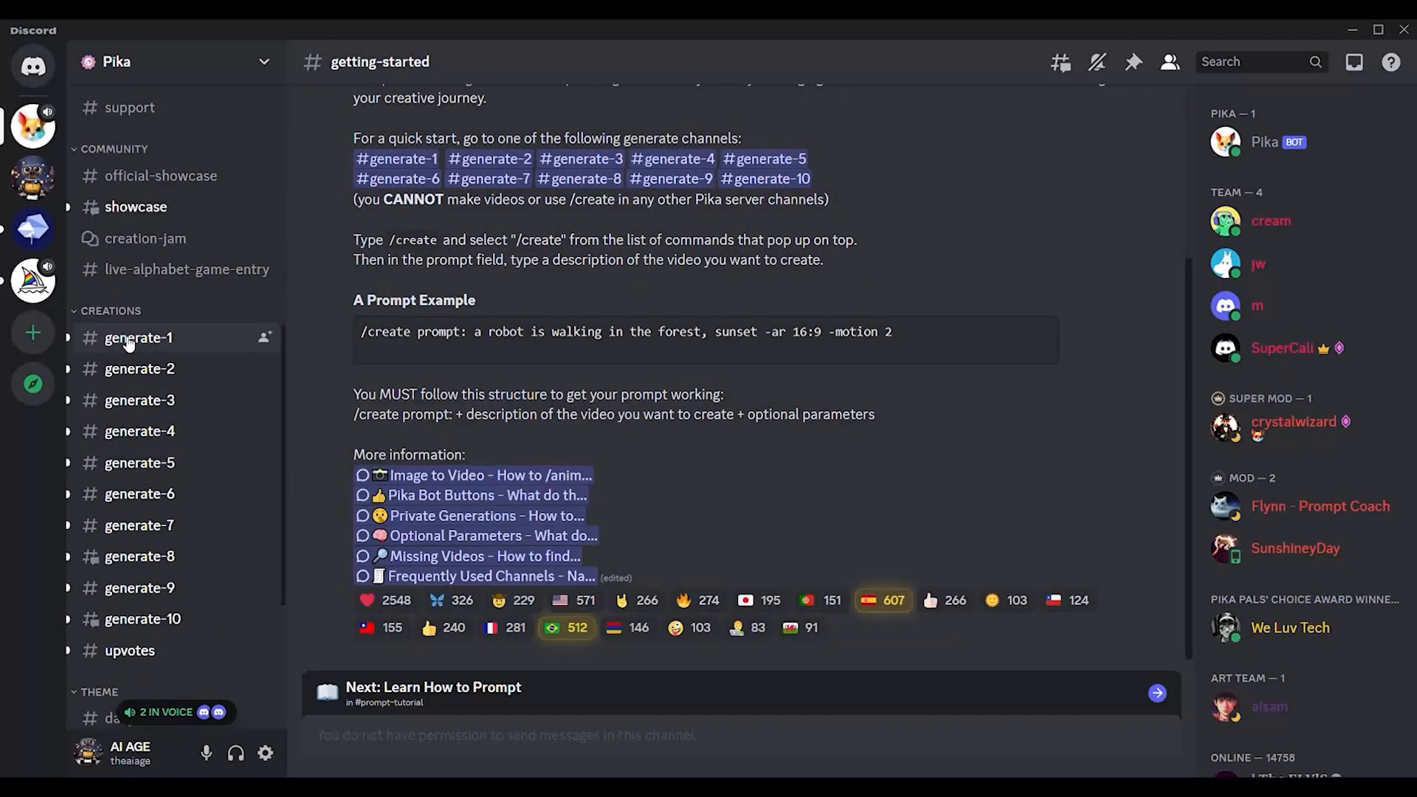
click(169, 590)
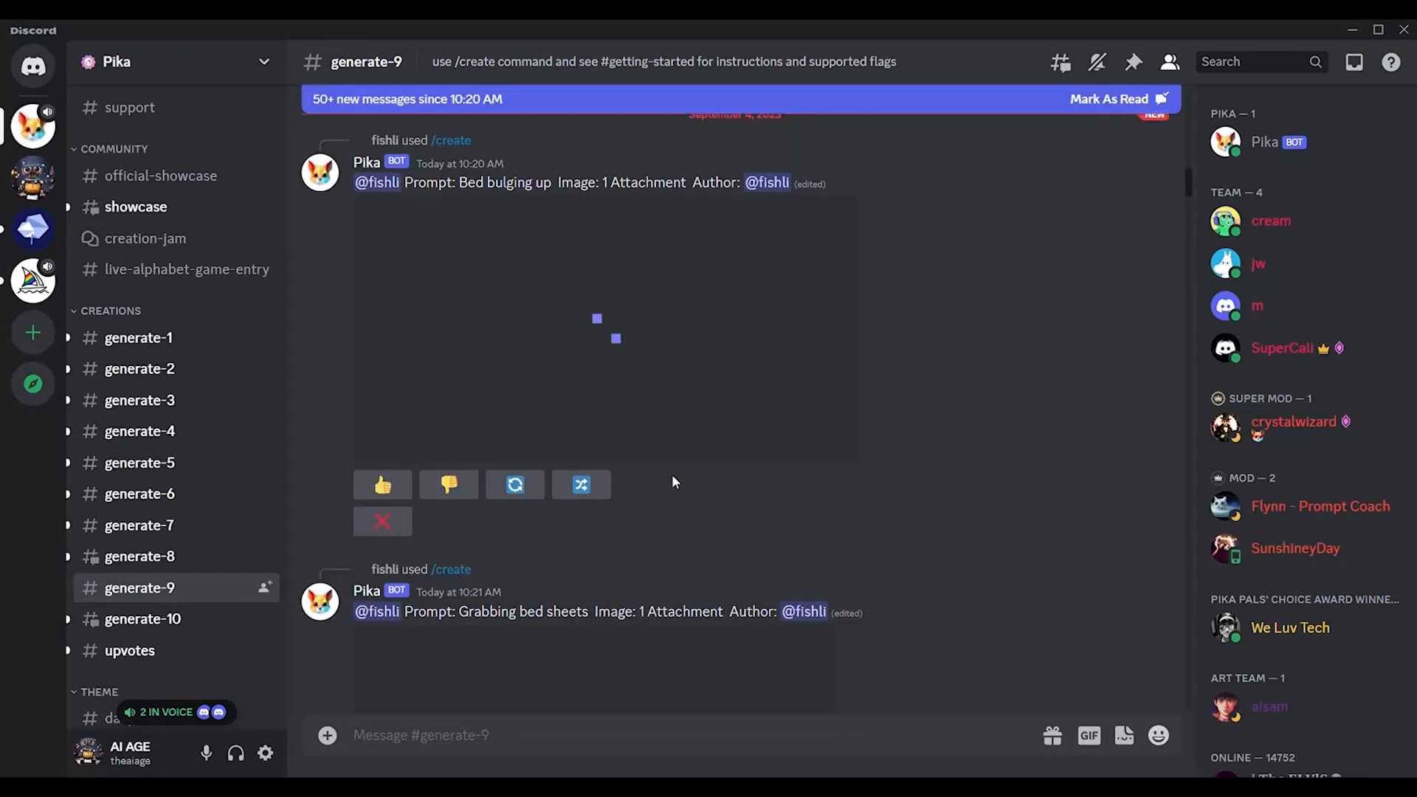
- Submit a /create request with the spring park couple image attached and the prompt "love story"
text(/cr)
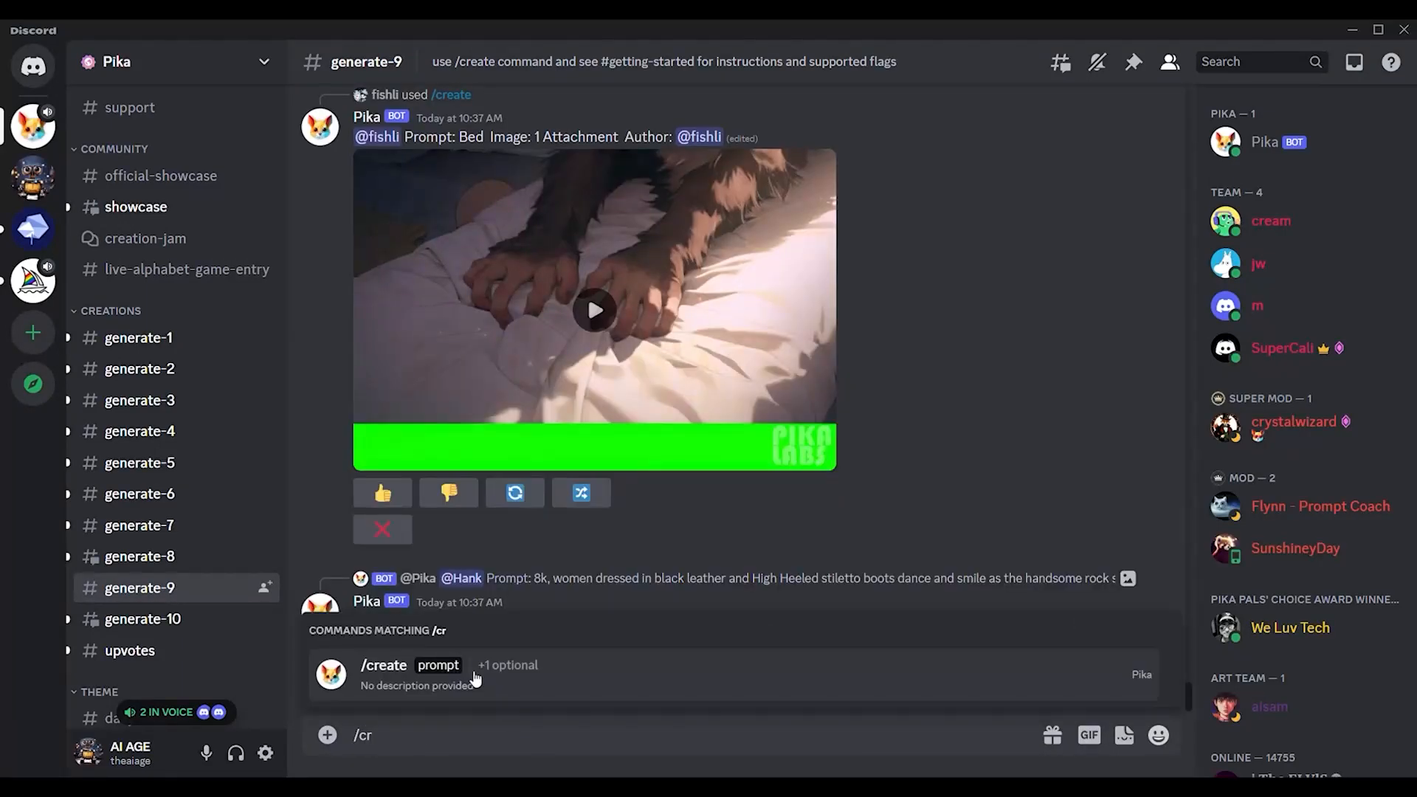
click(475, 679)
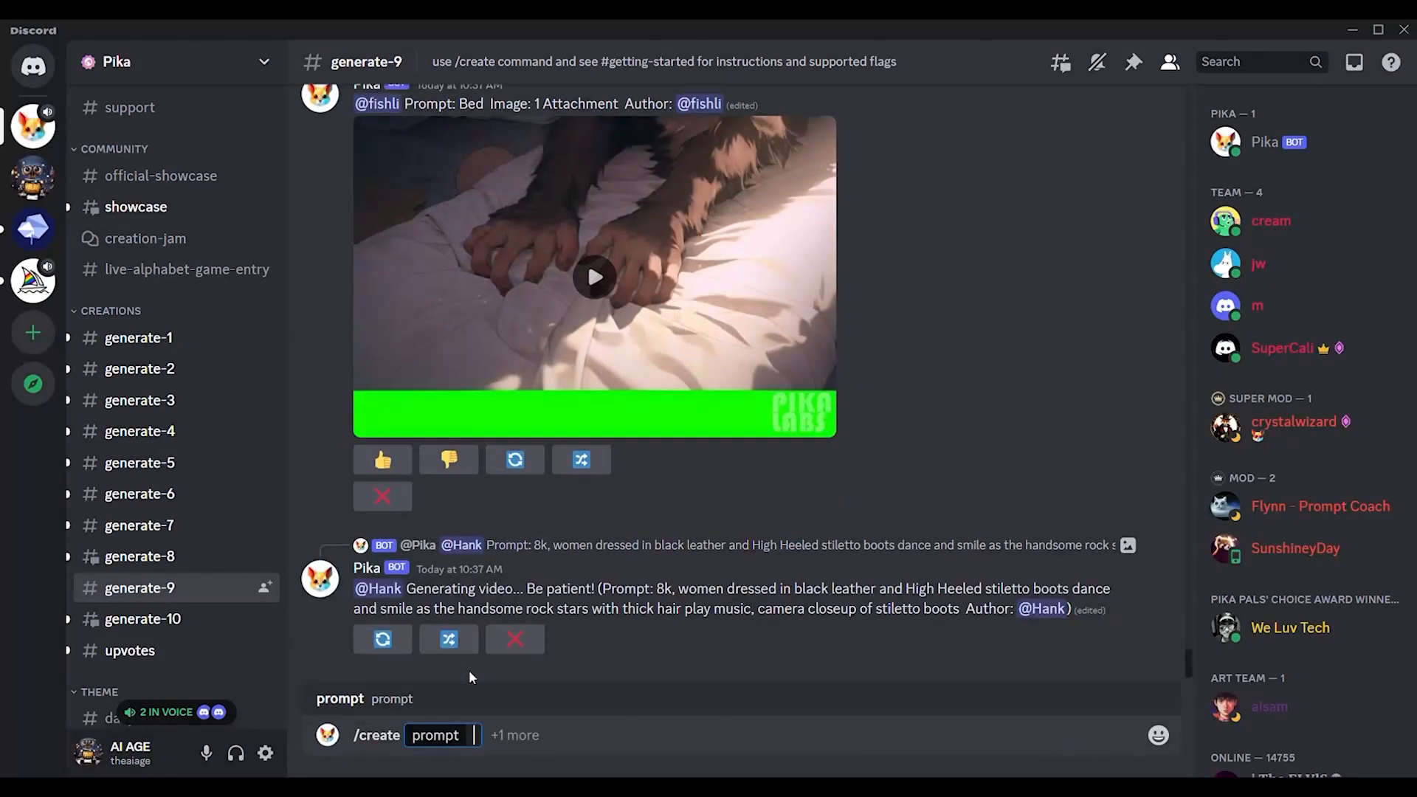
click(364, 651)
click(398, 647)
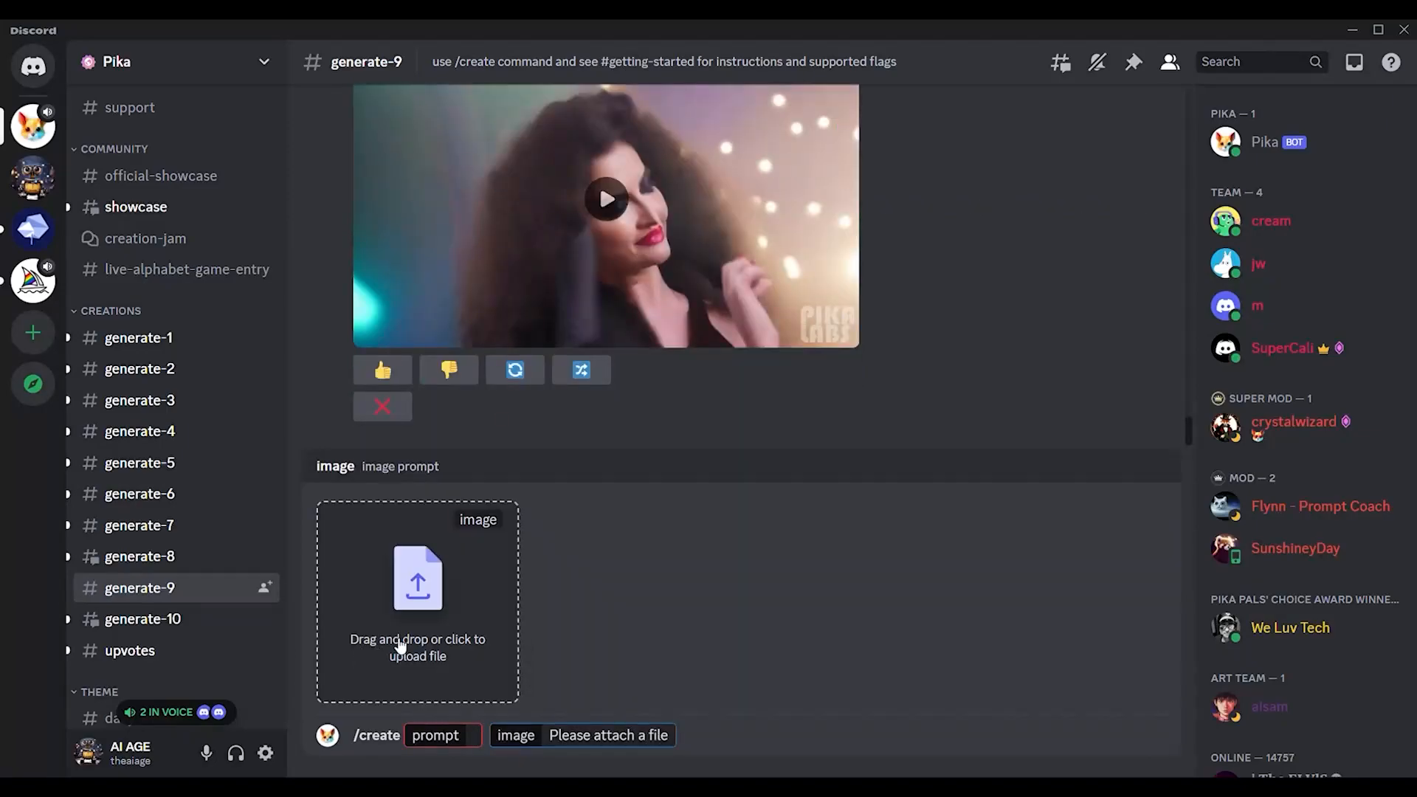
click(451, 736)
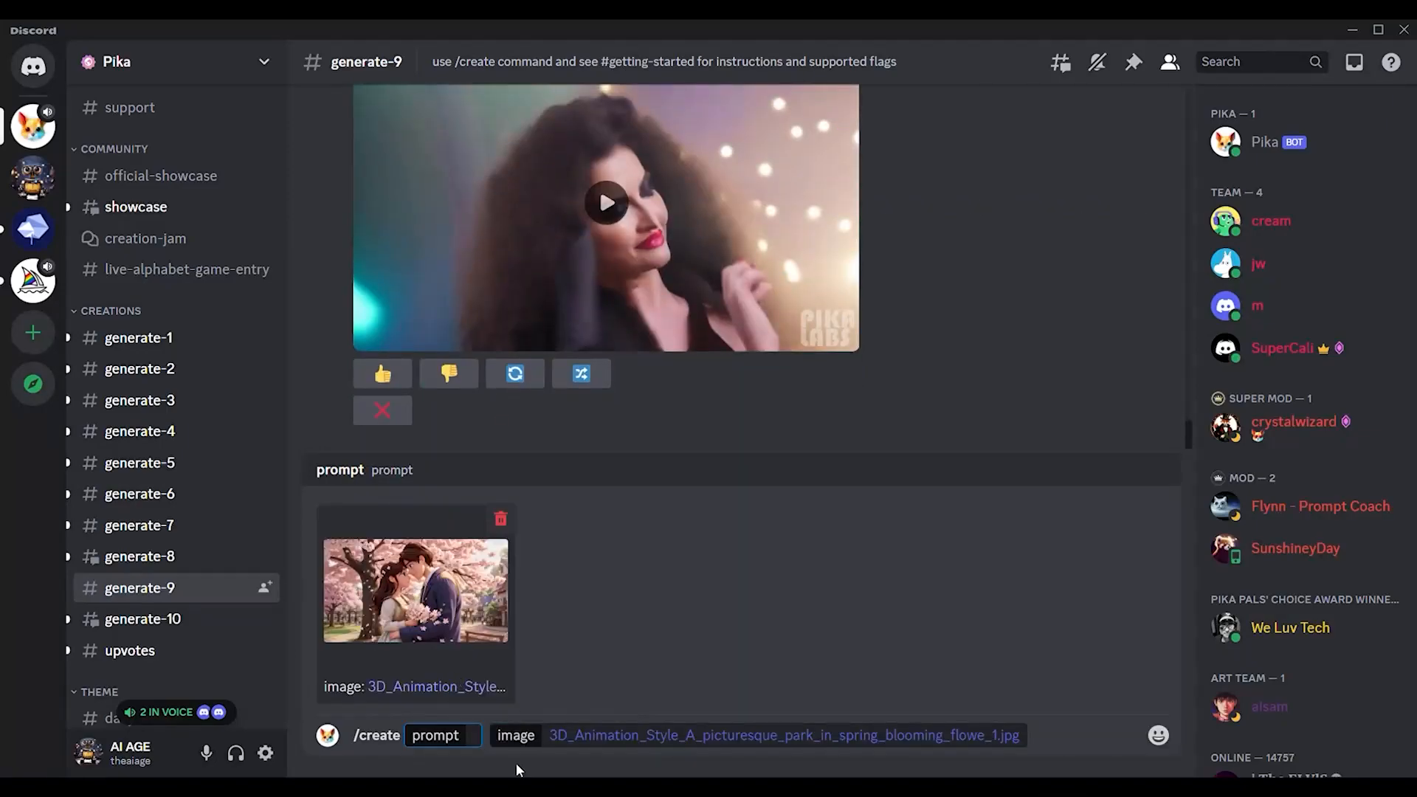
text(love story)
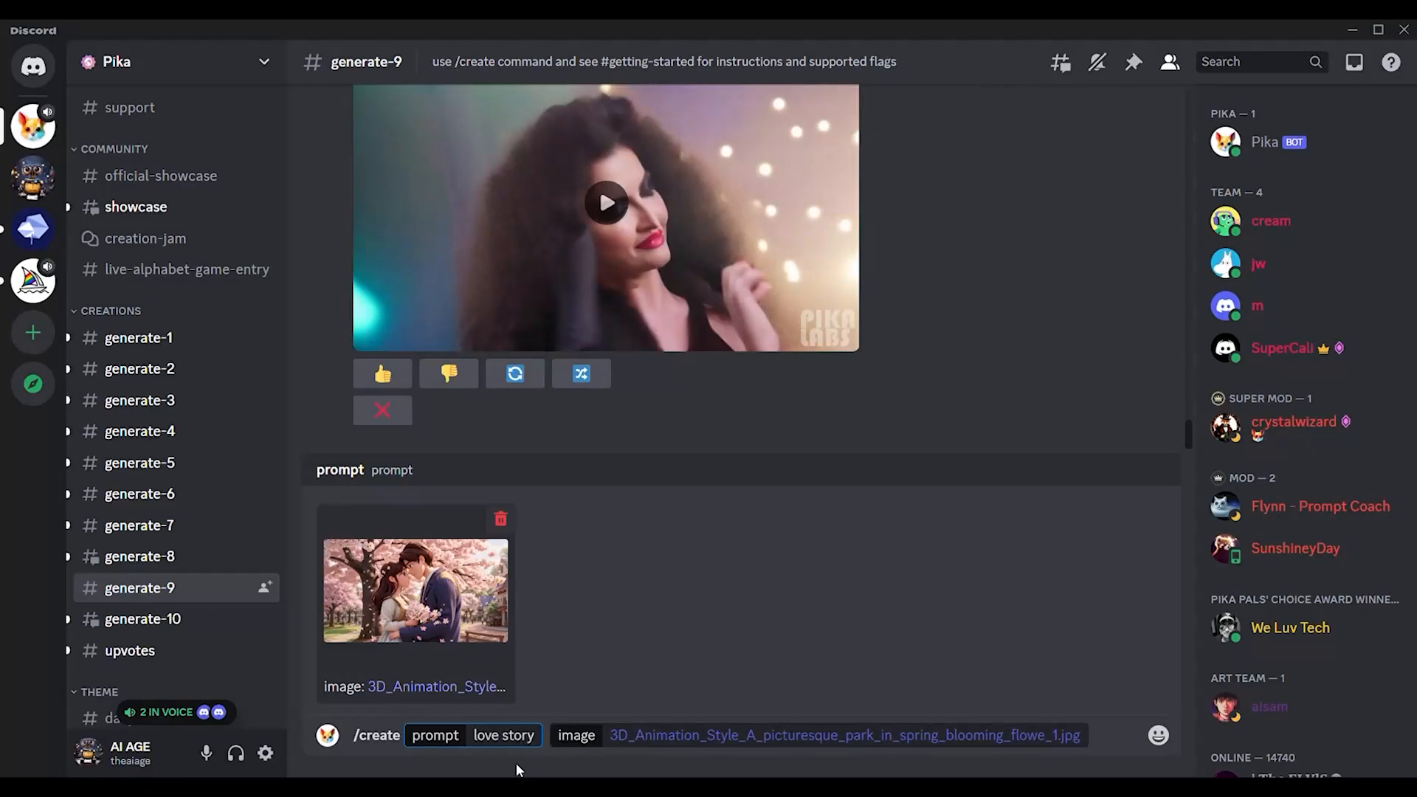
key(Return)
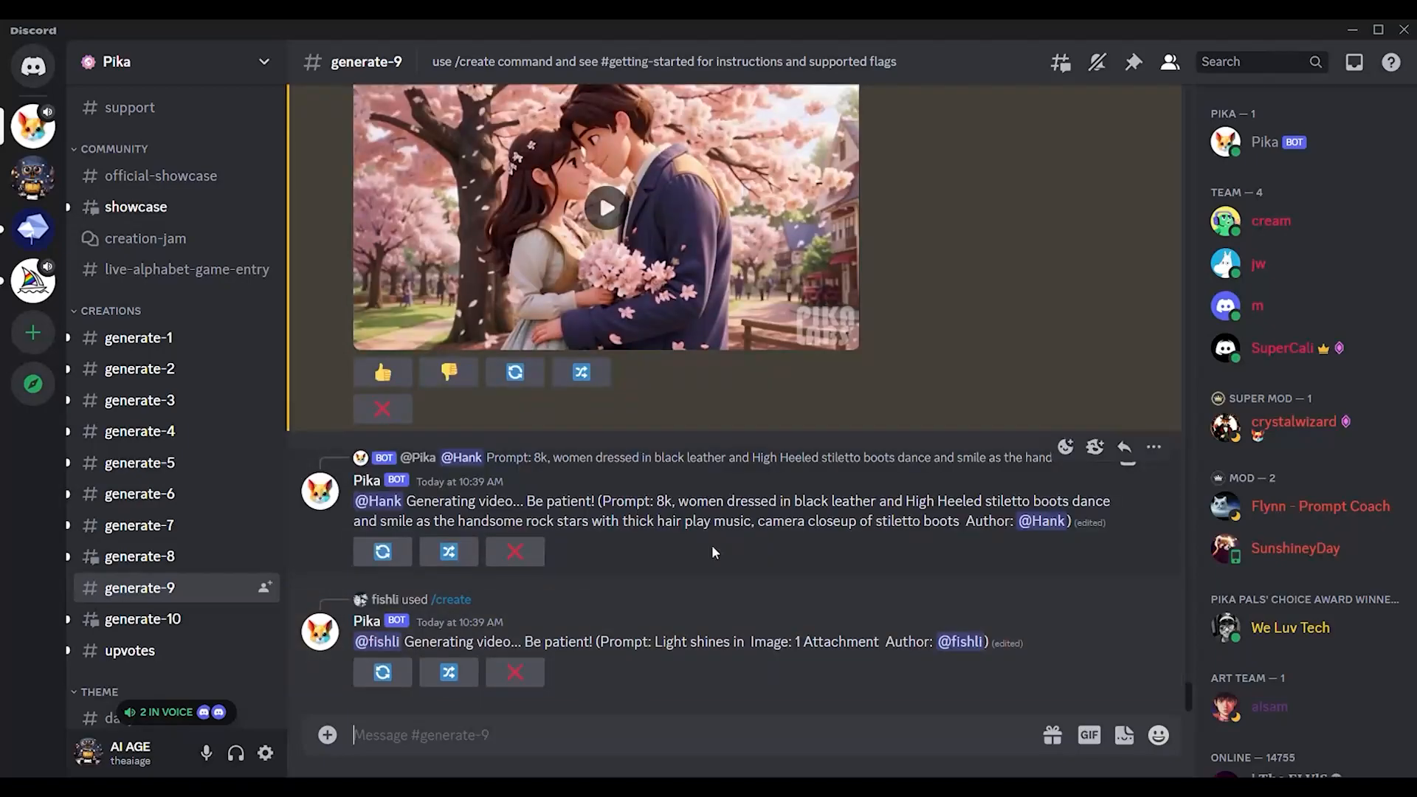
- Play the generated love story clip of the park couple and give it a thumbs-up
scroll(711, 544, up, 2)
click(609, 395)
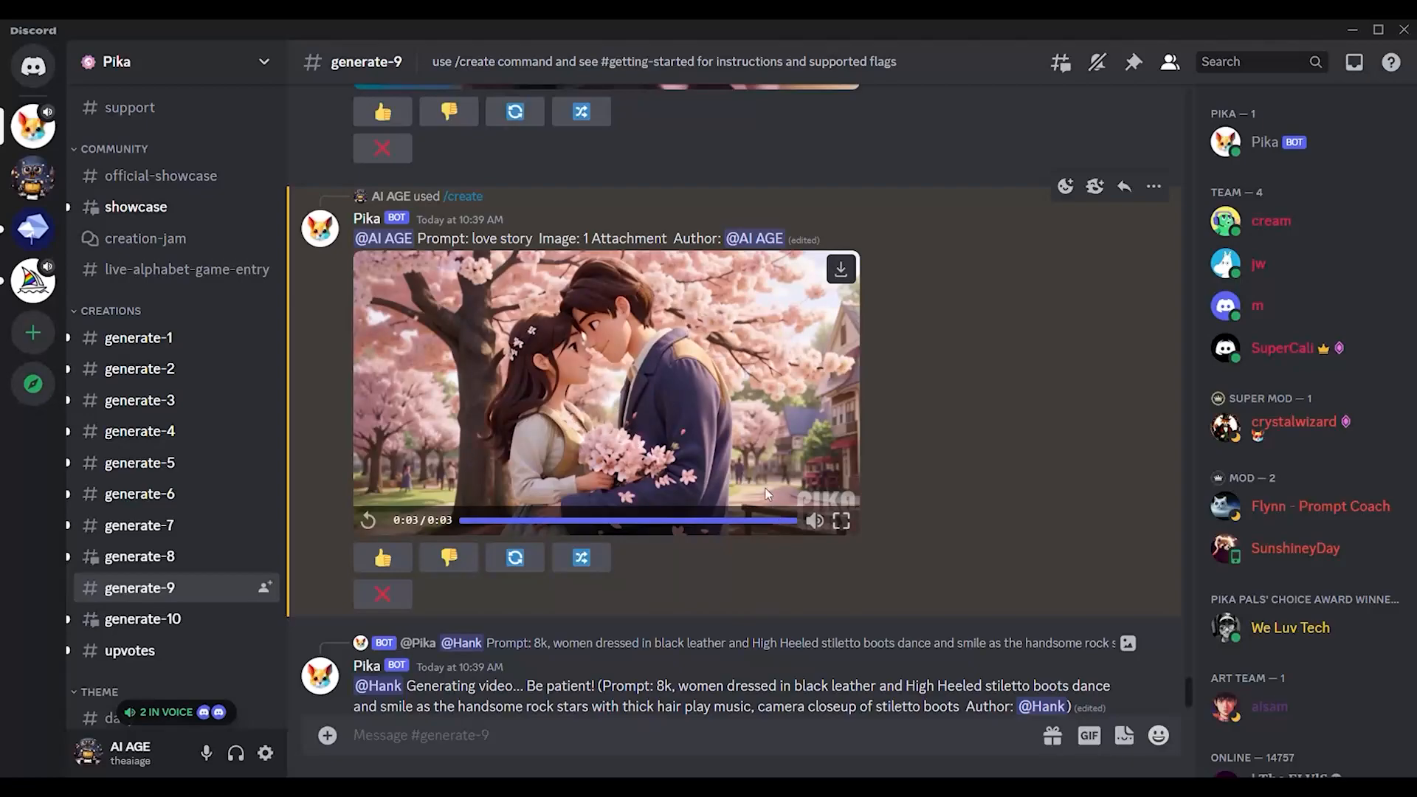
click(382, 557)
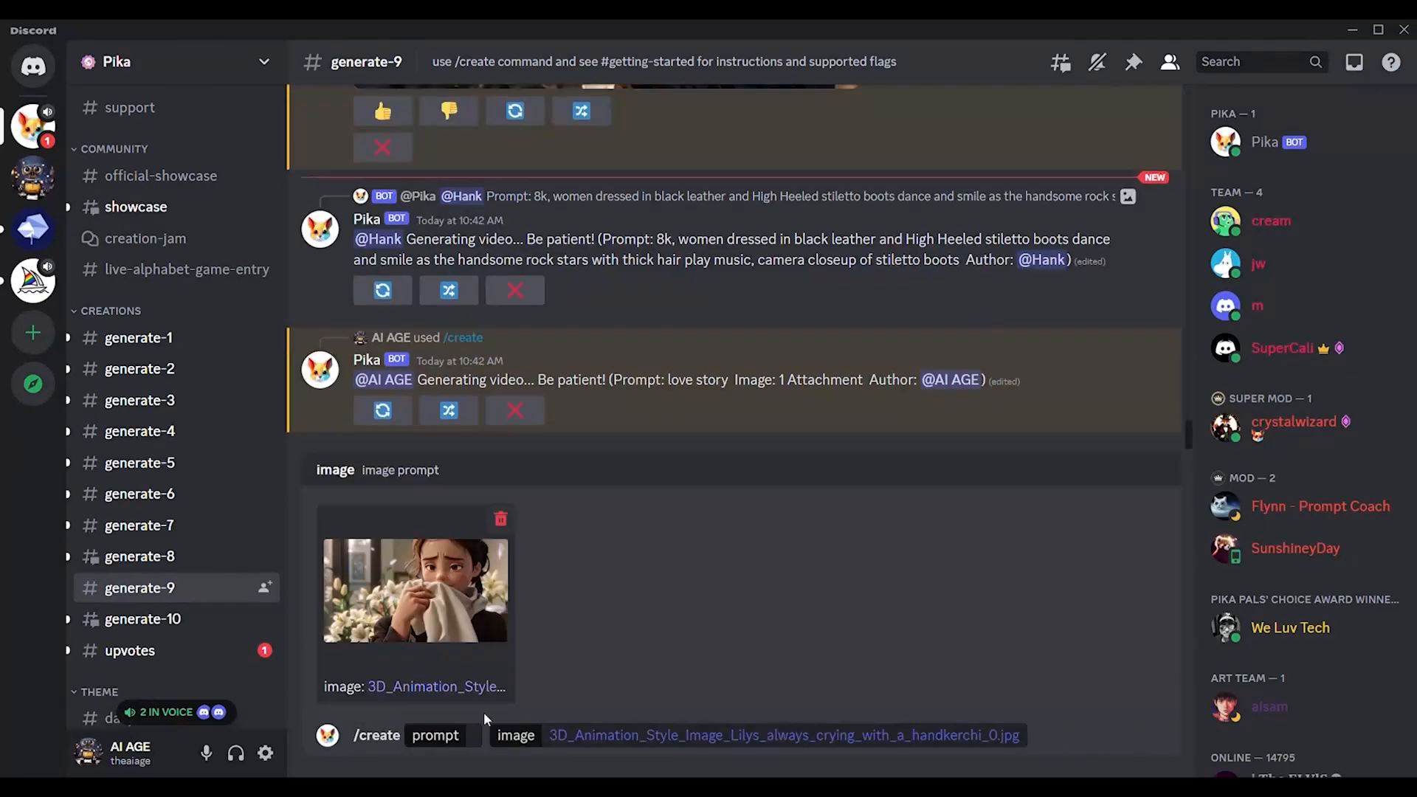
- Enter a prompt starting with "lov" for the /create request with the image of Lily crying into a handkerchief
text(lov)
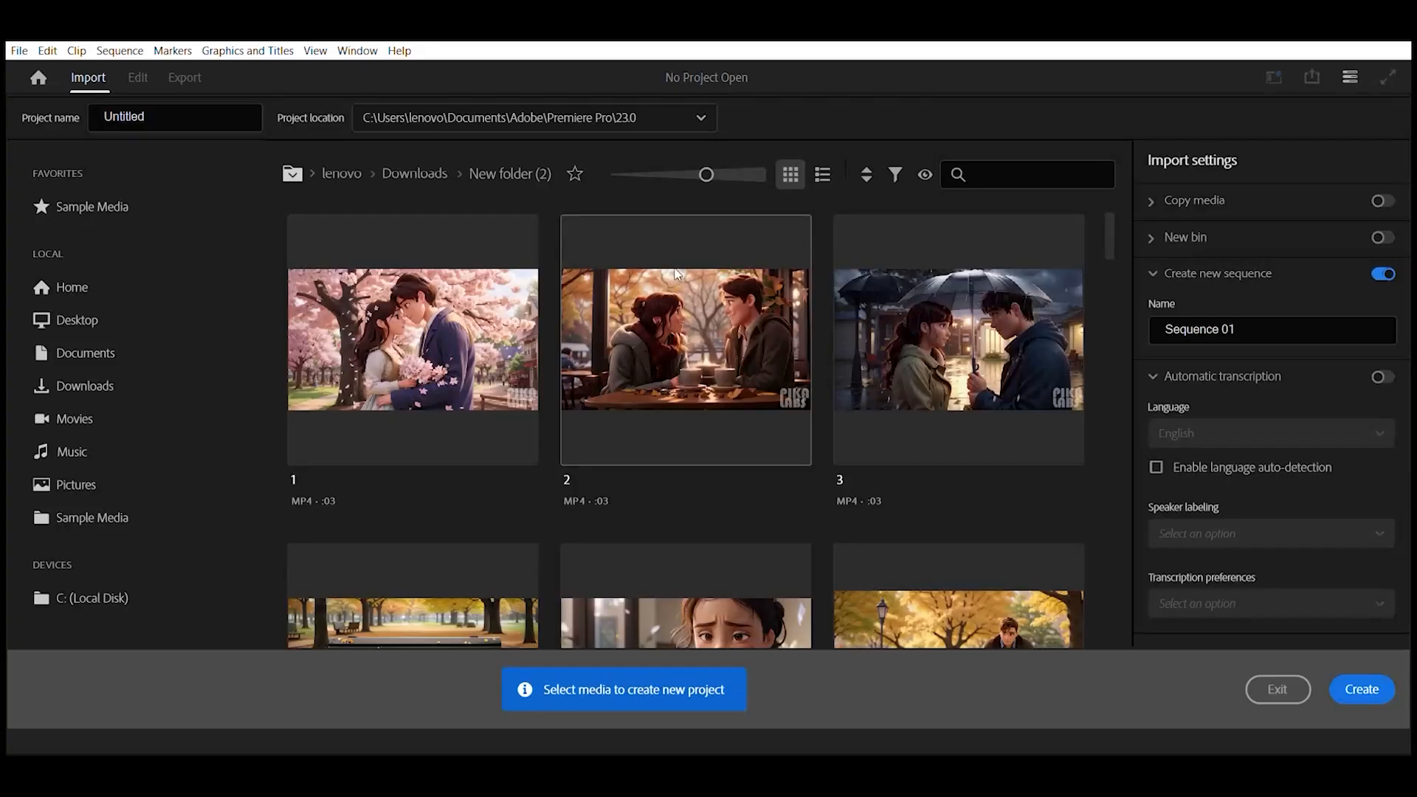
- In Premiere Pro, select all the clips in New folder (2) and create the project with Sequence 01
scroll(653, 273, down, 1)
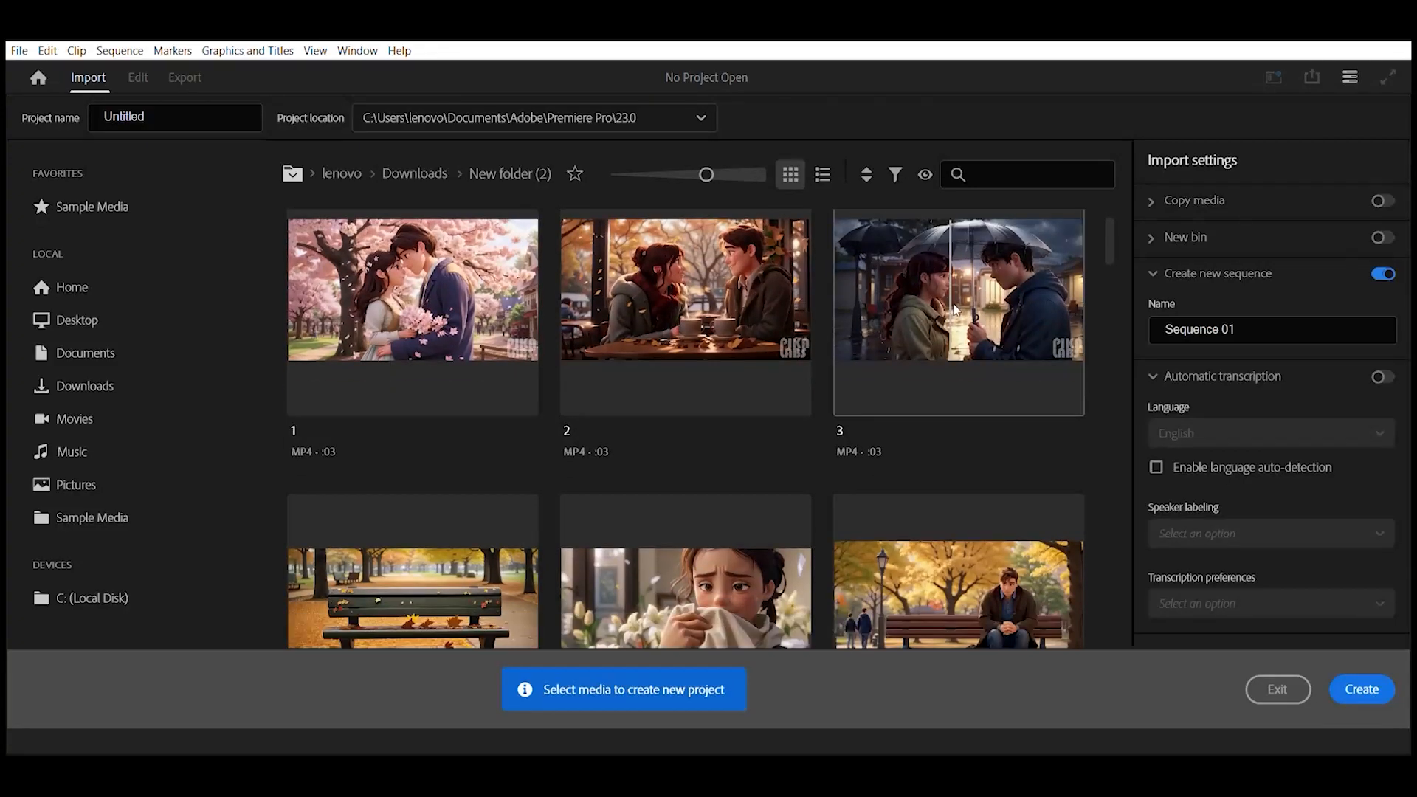
scroll(954, 310, down, 4)
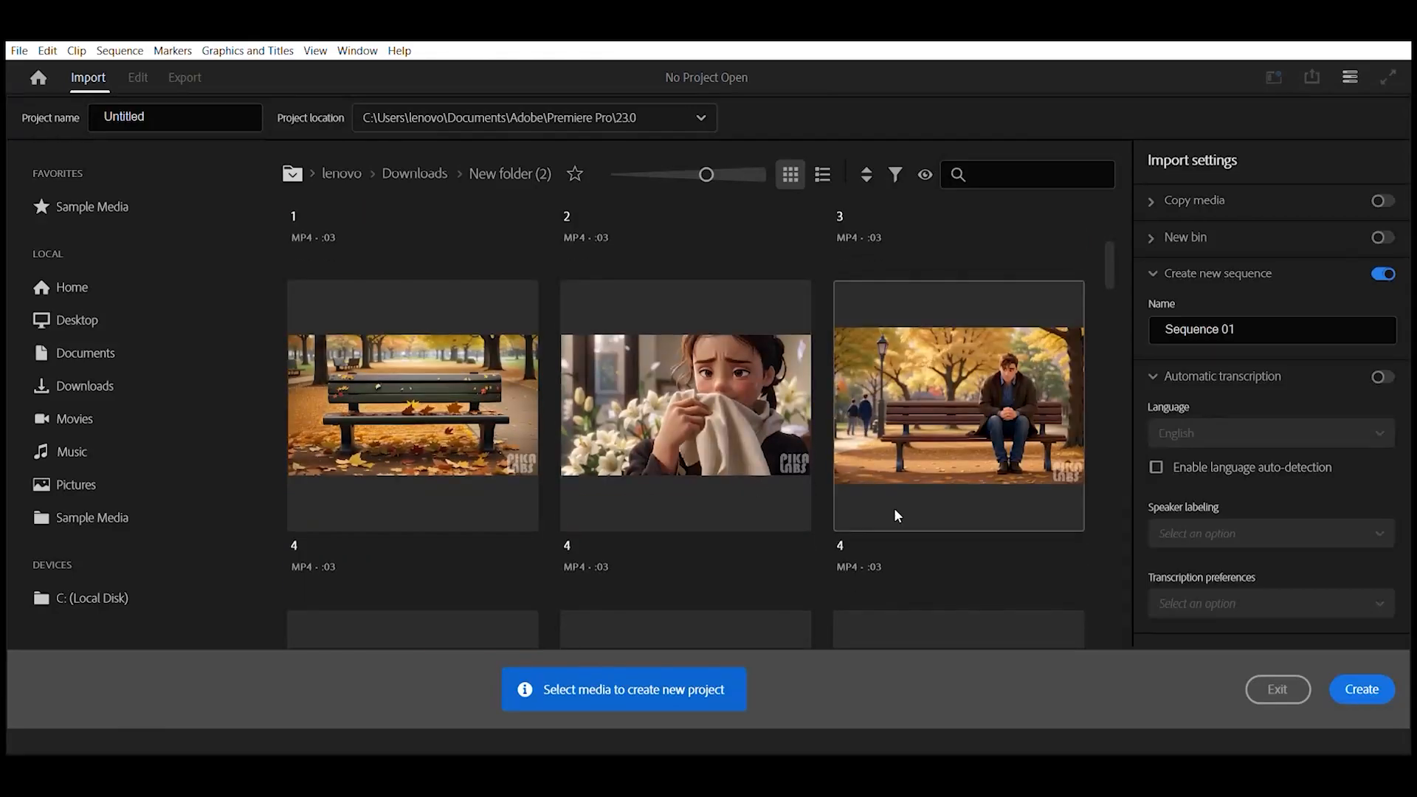
scroll(738, 402, up, 5)
key(ctrl+a)
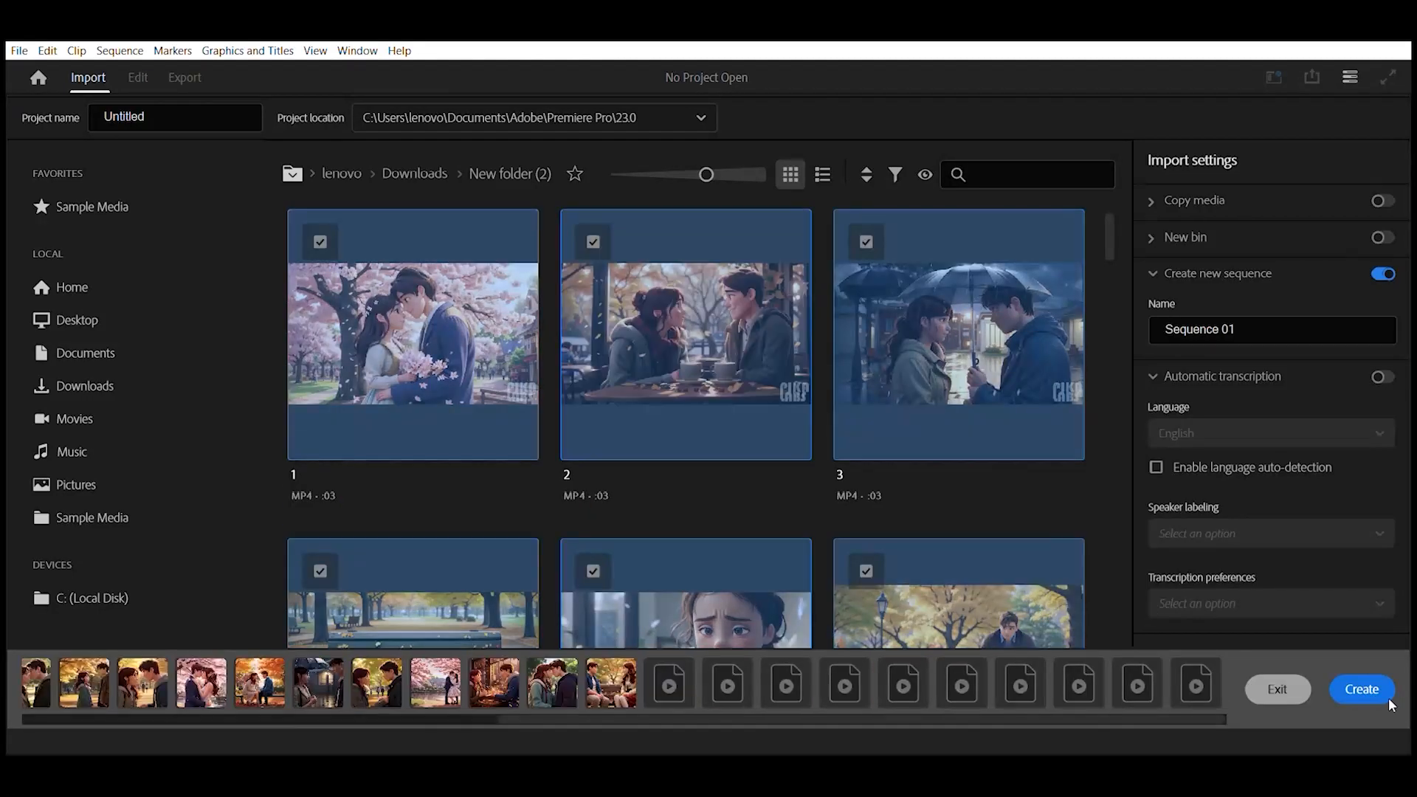
click(1389, 703)
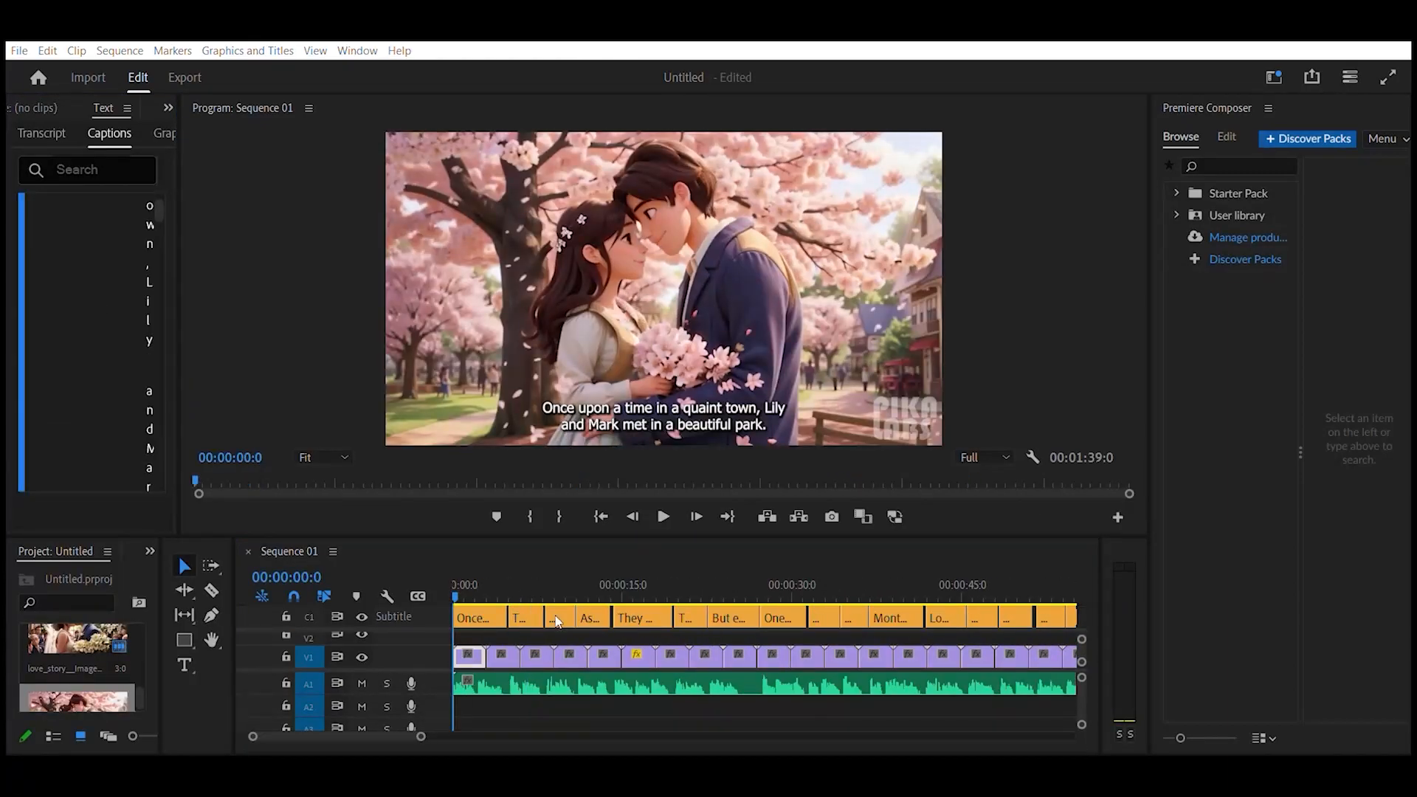
- Preview the captioned timeline, open the export settings for Sequence 01 and enter a new file name starting with "lov"
click(530, 583)
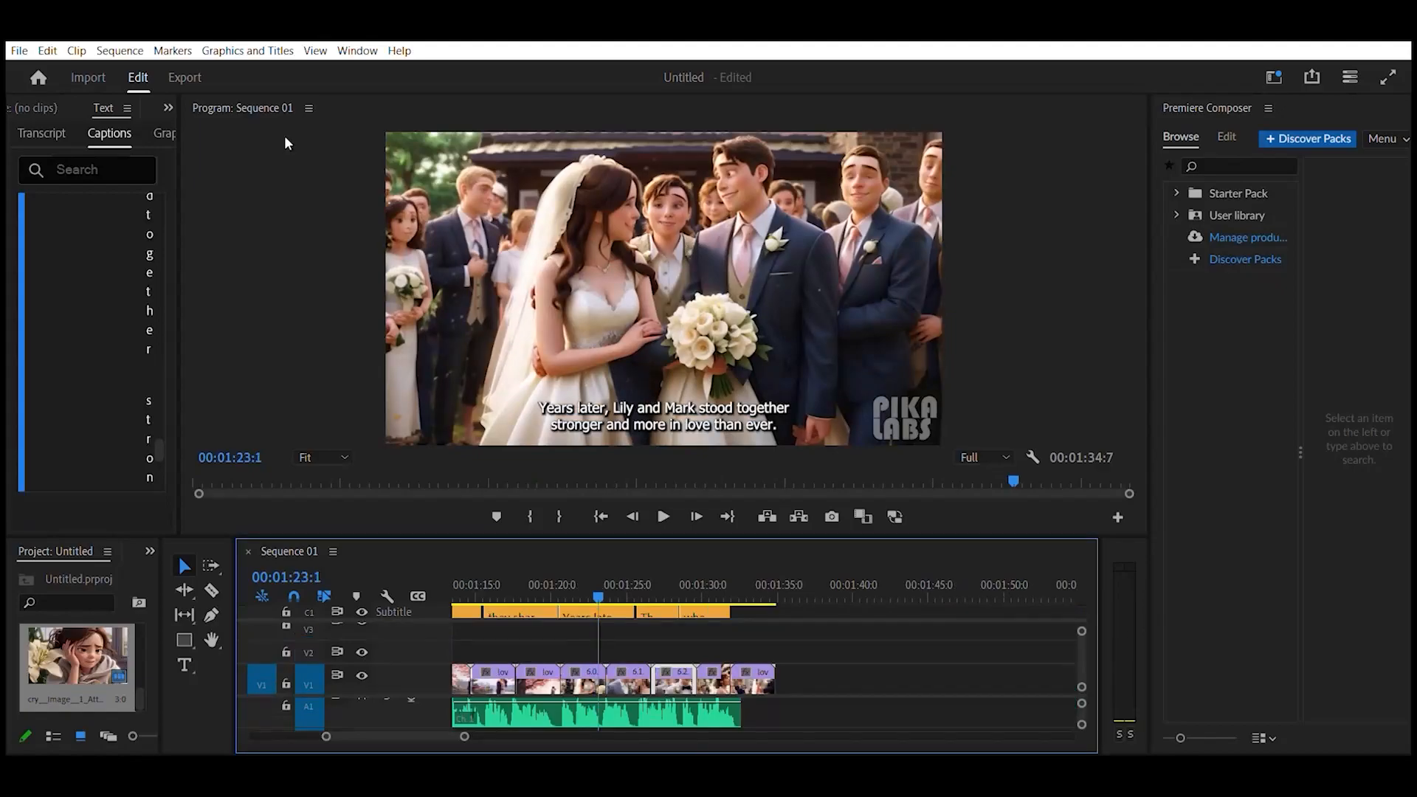
click(186, 78)
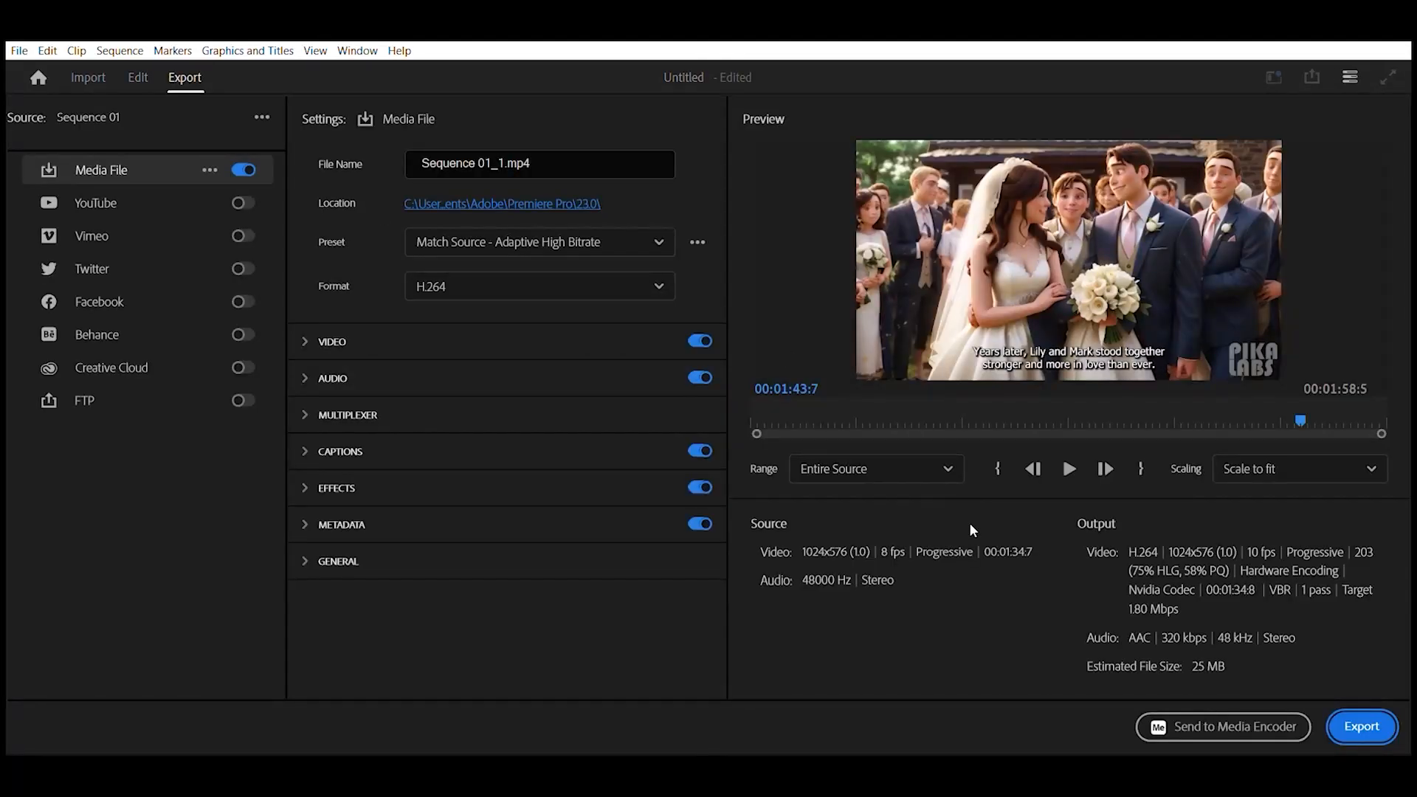
click(407, 154)
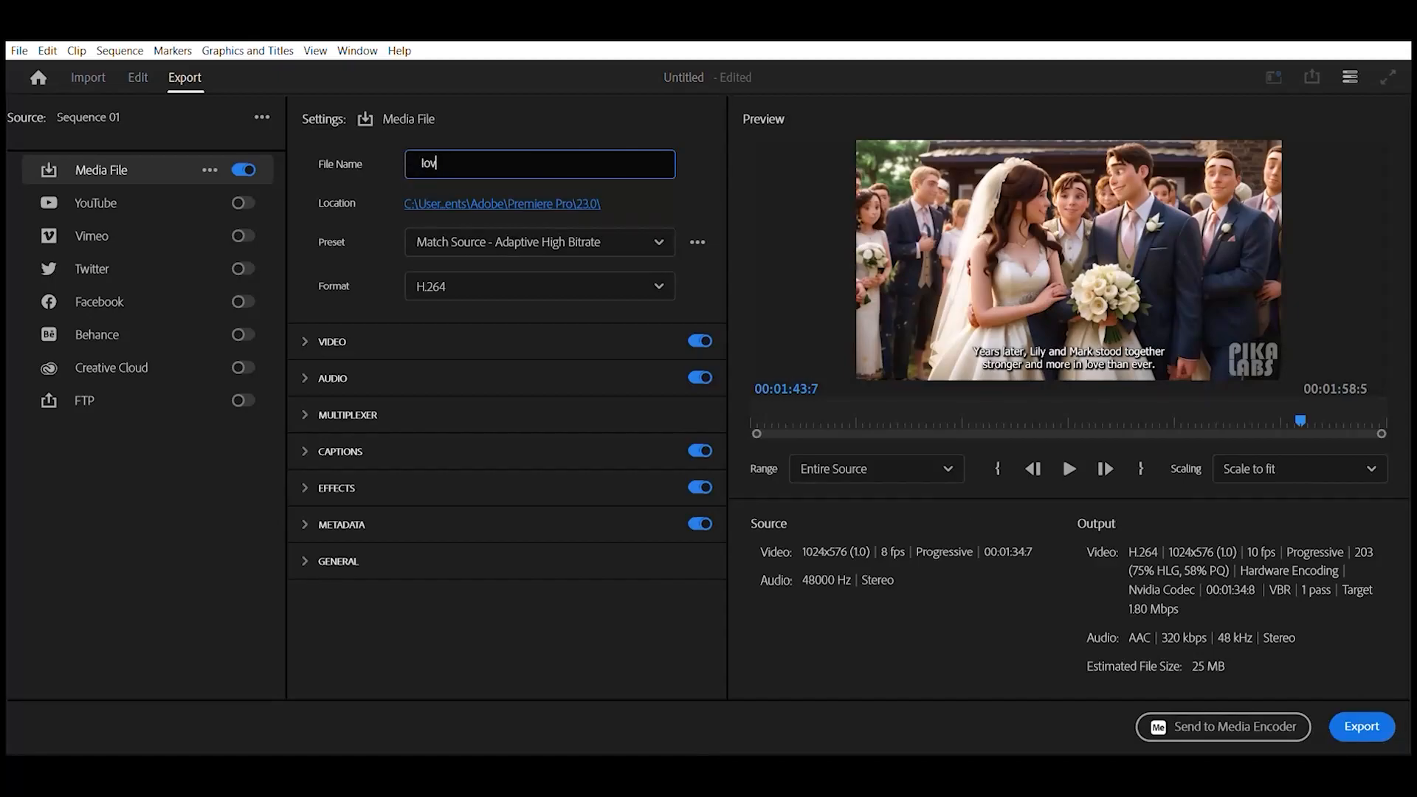